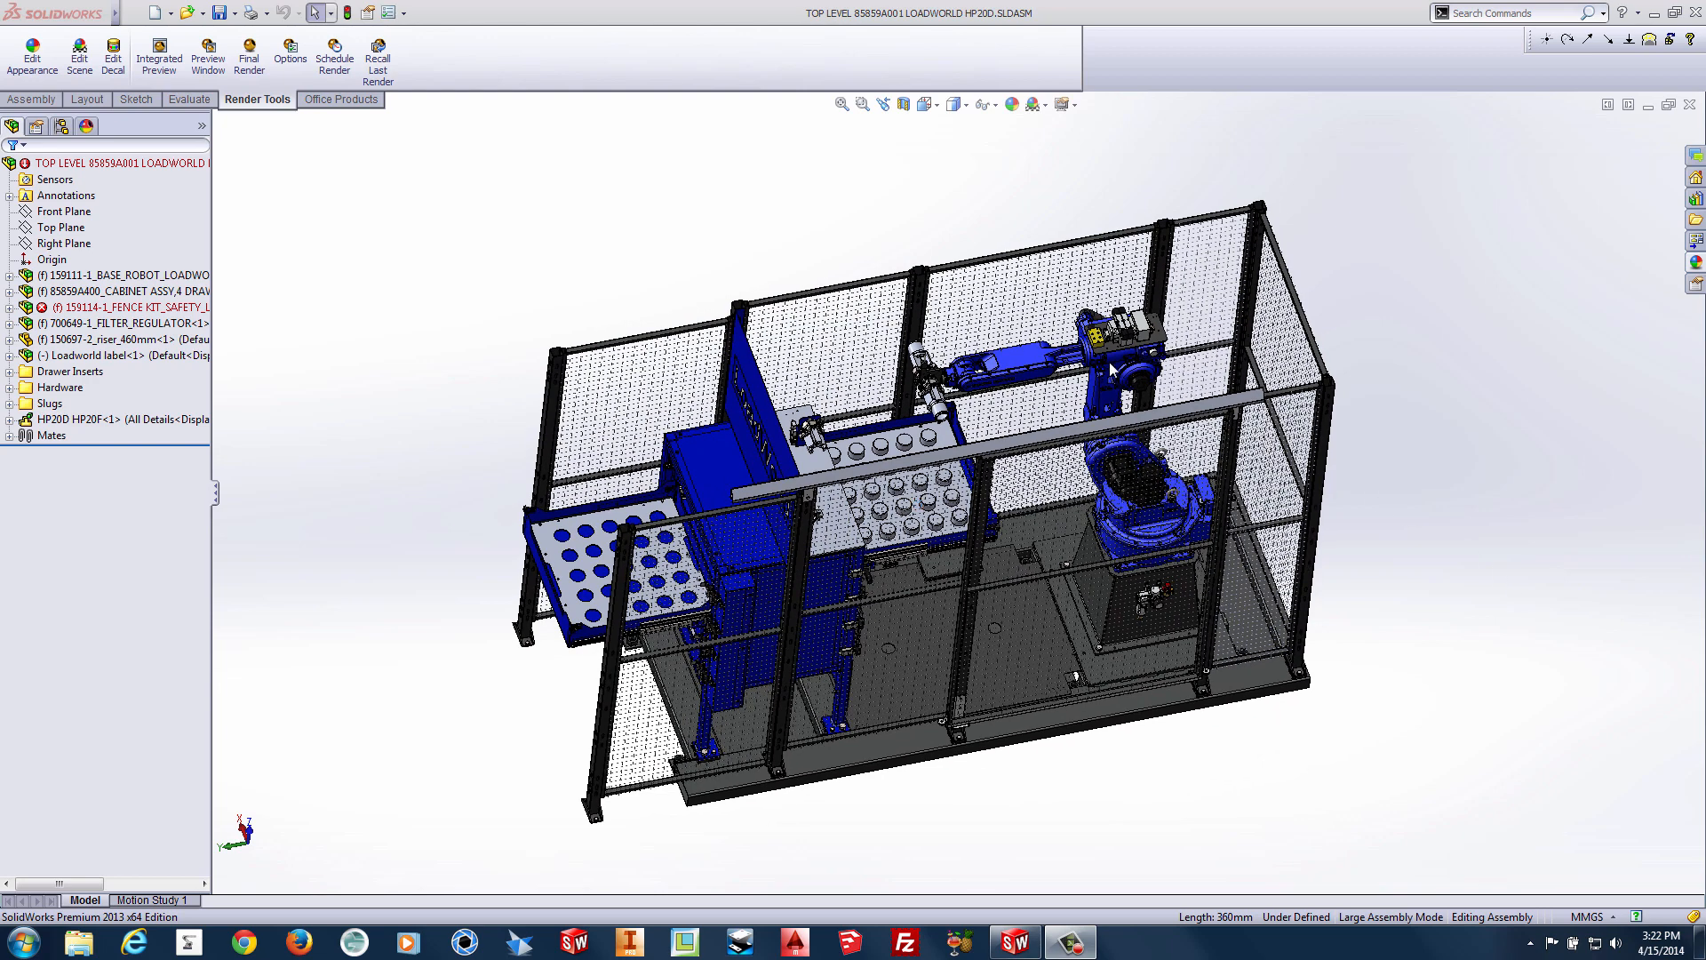
Step: Drag the robot arm so it rotates down toward the gripper table
left_click_drag(1113, 367, 1029, 411)
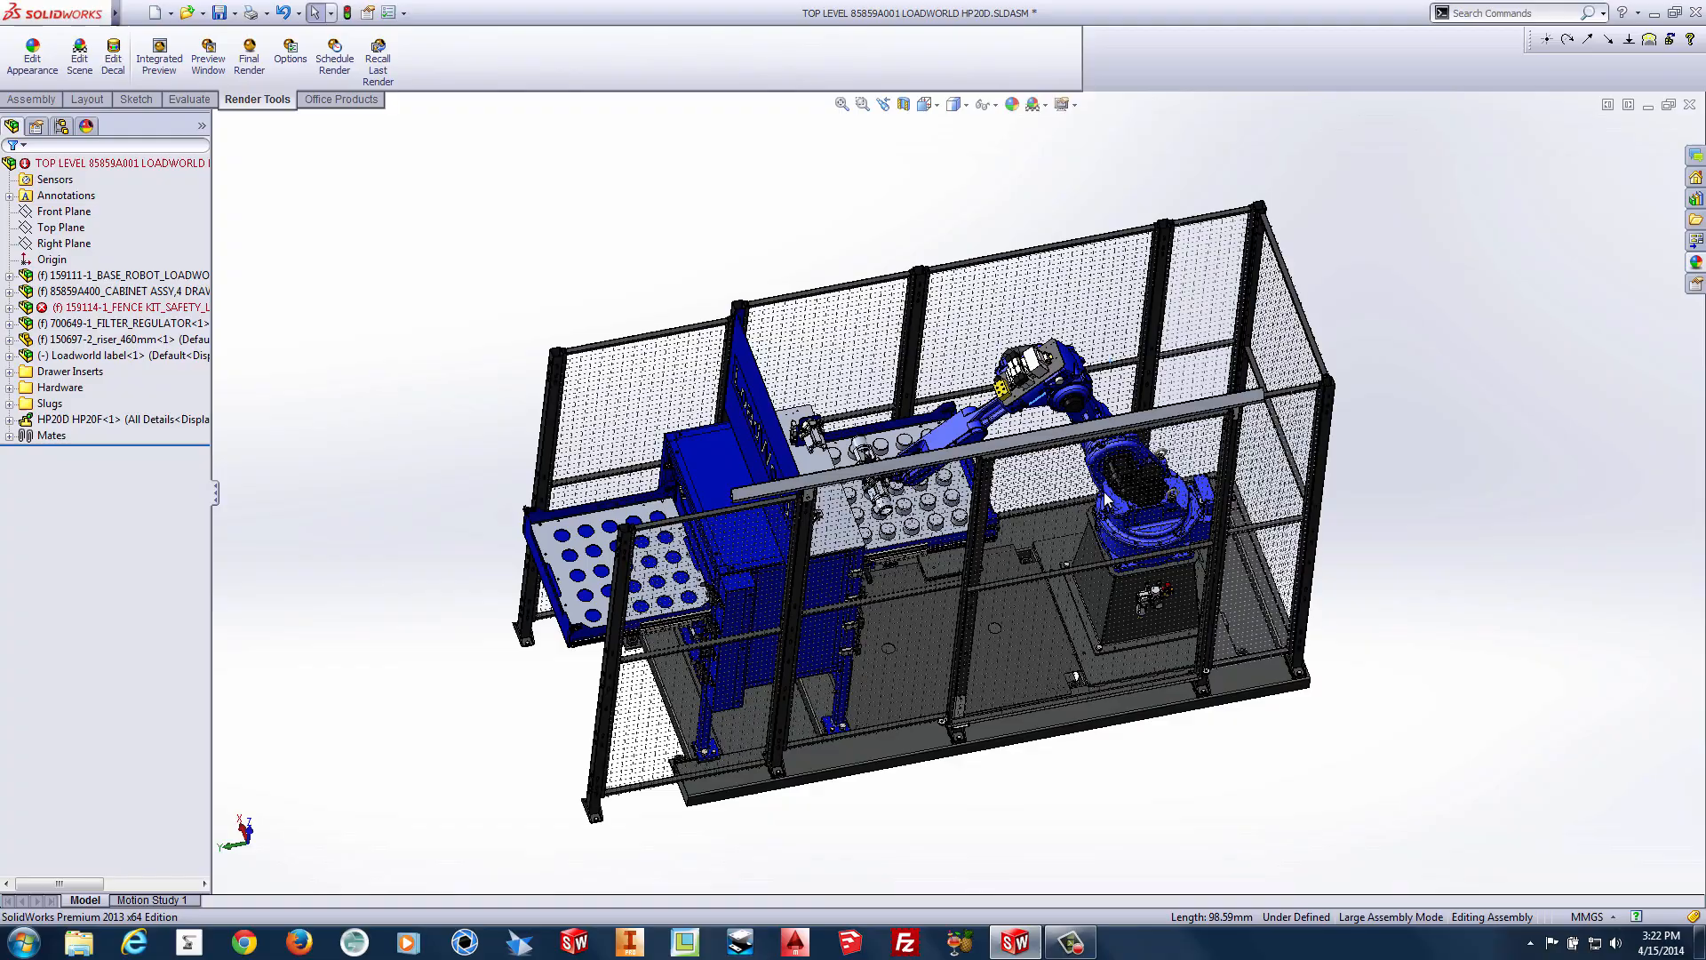
Step: Undo the arm move and turn the view to face the whole cell
left_click_drag(1015, 415, 1018, 420)
key("ctrl+z")
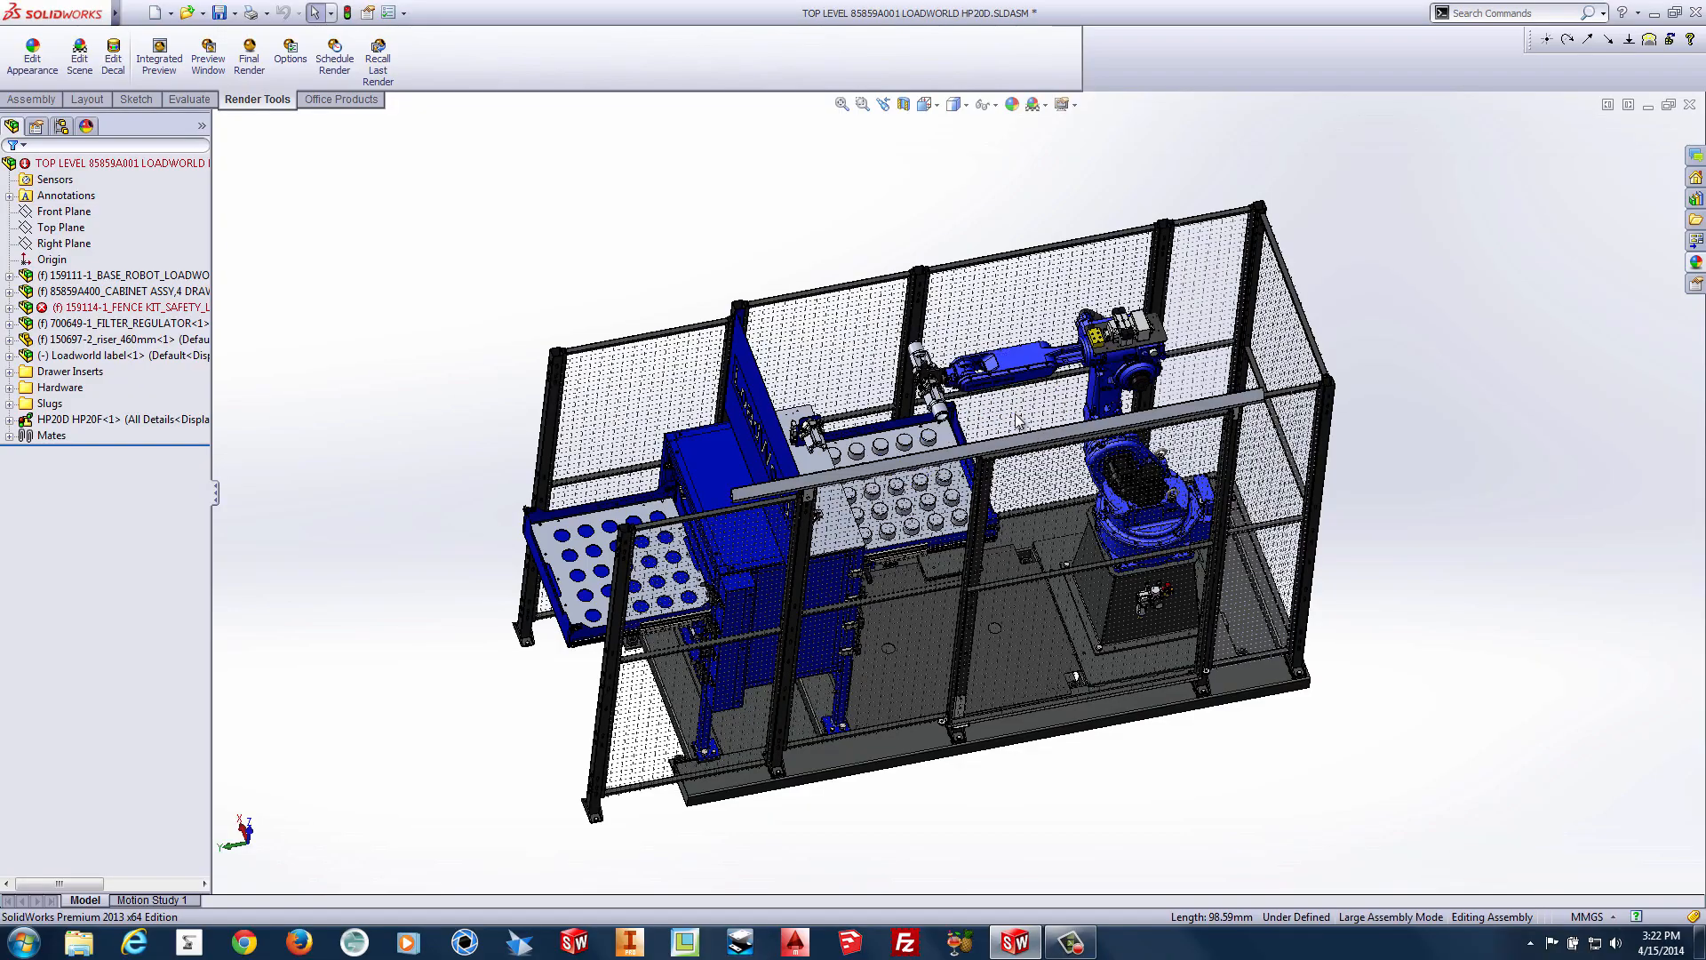
scroll(1014, 419, "down", 5)
scroll(1015, 418, "down", 3)
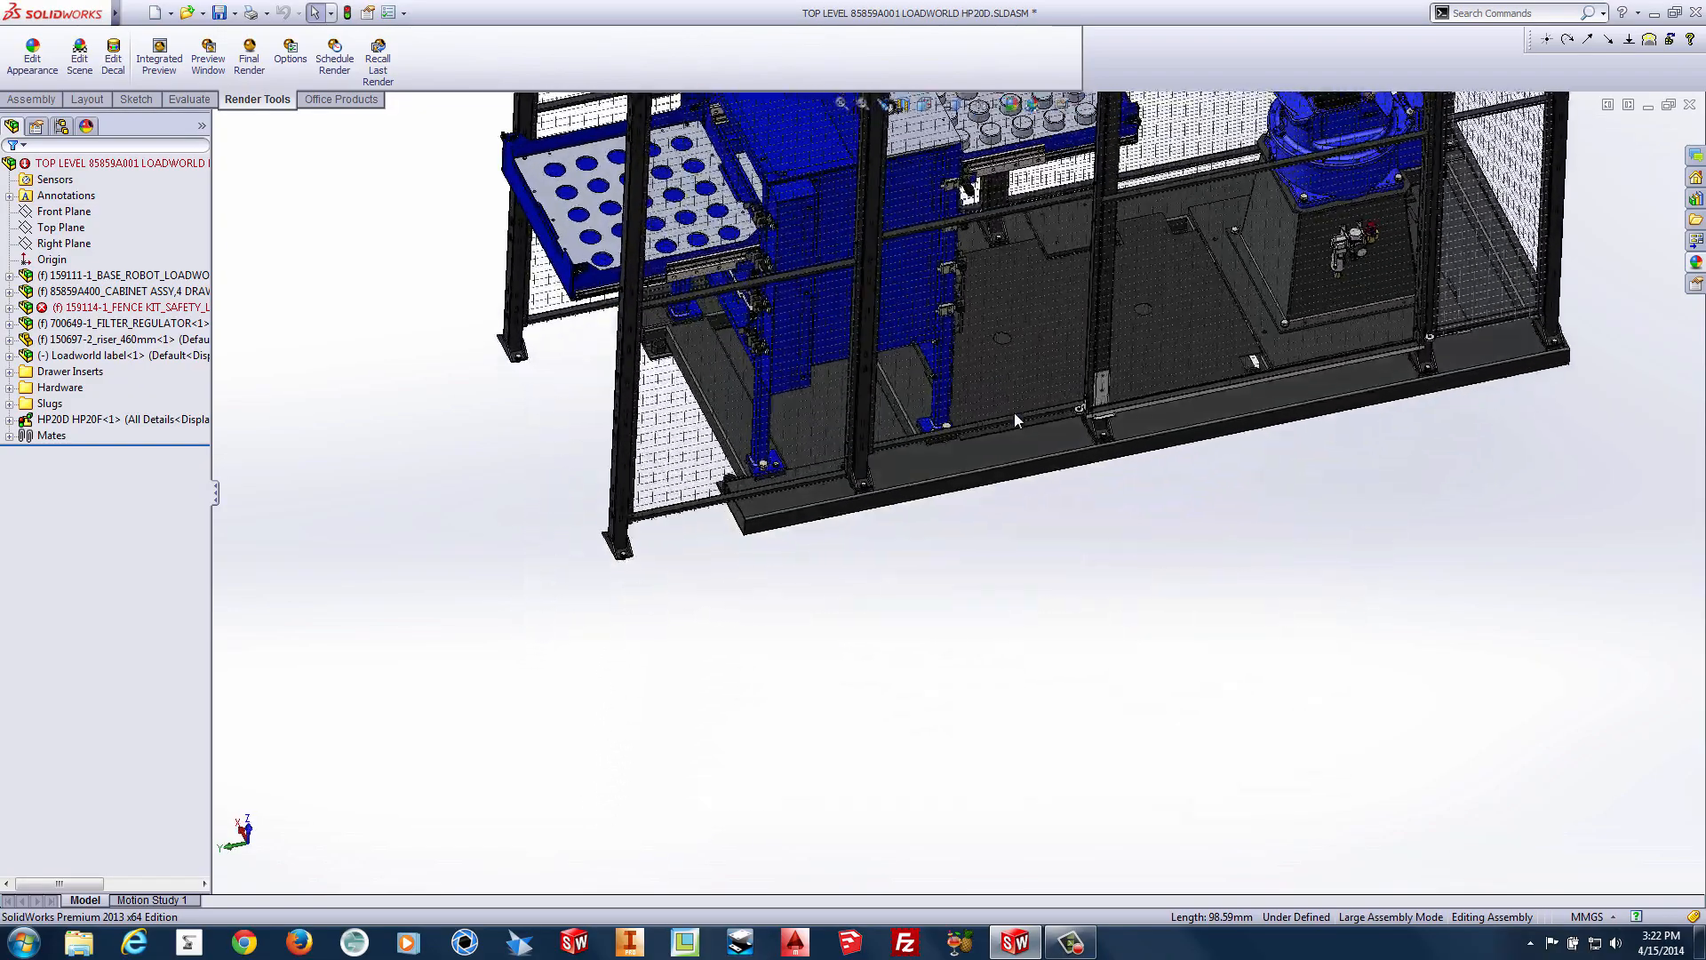
scroll(1014, 418, "down", 2)
scroll(1014, 418, "down", 2)
scroll(1015, 418, "down", 2)
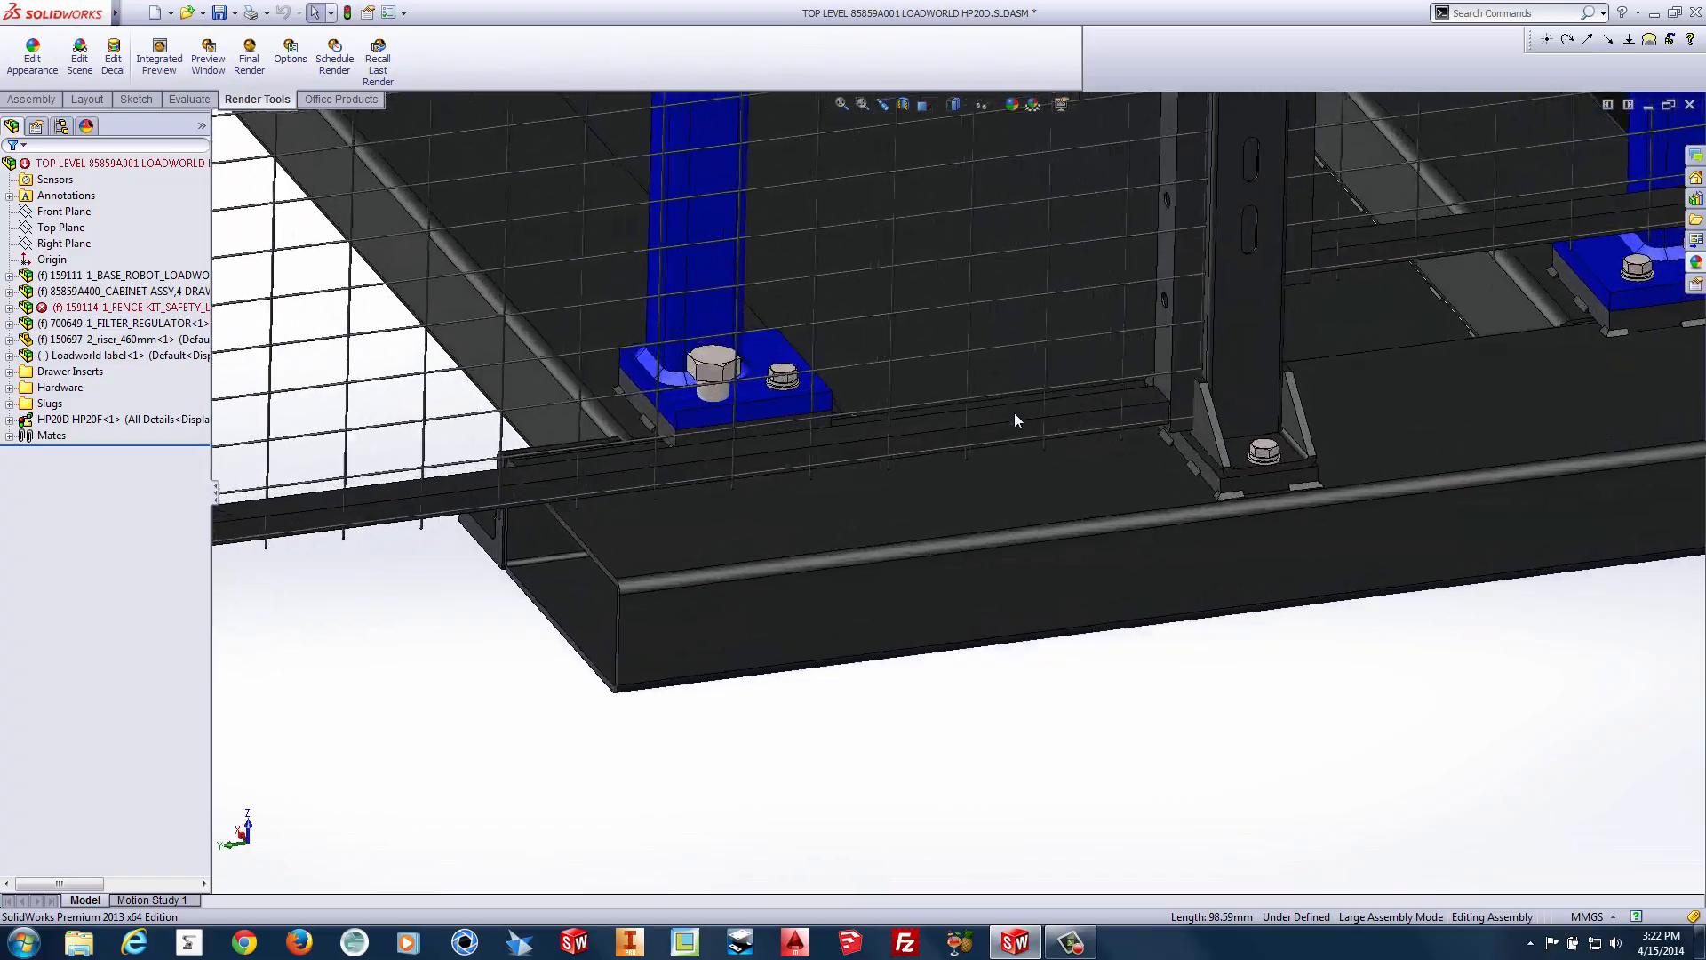
scroll(1015, 419, "down", 2)
scroll(1015, 419, "up", 2)
scroll(1014, 419, "up", 2)
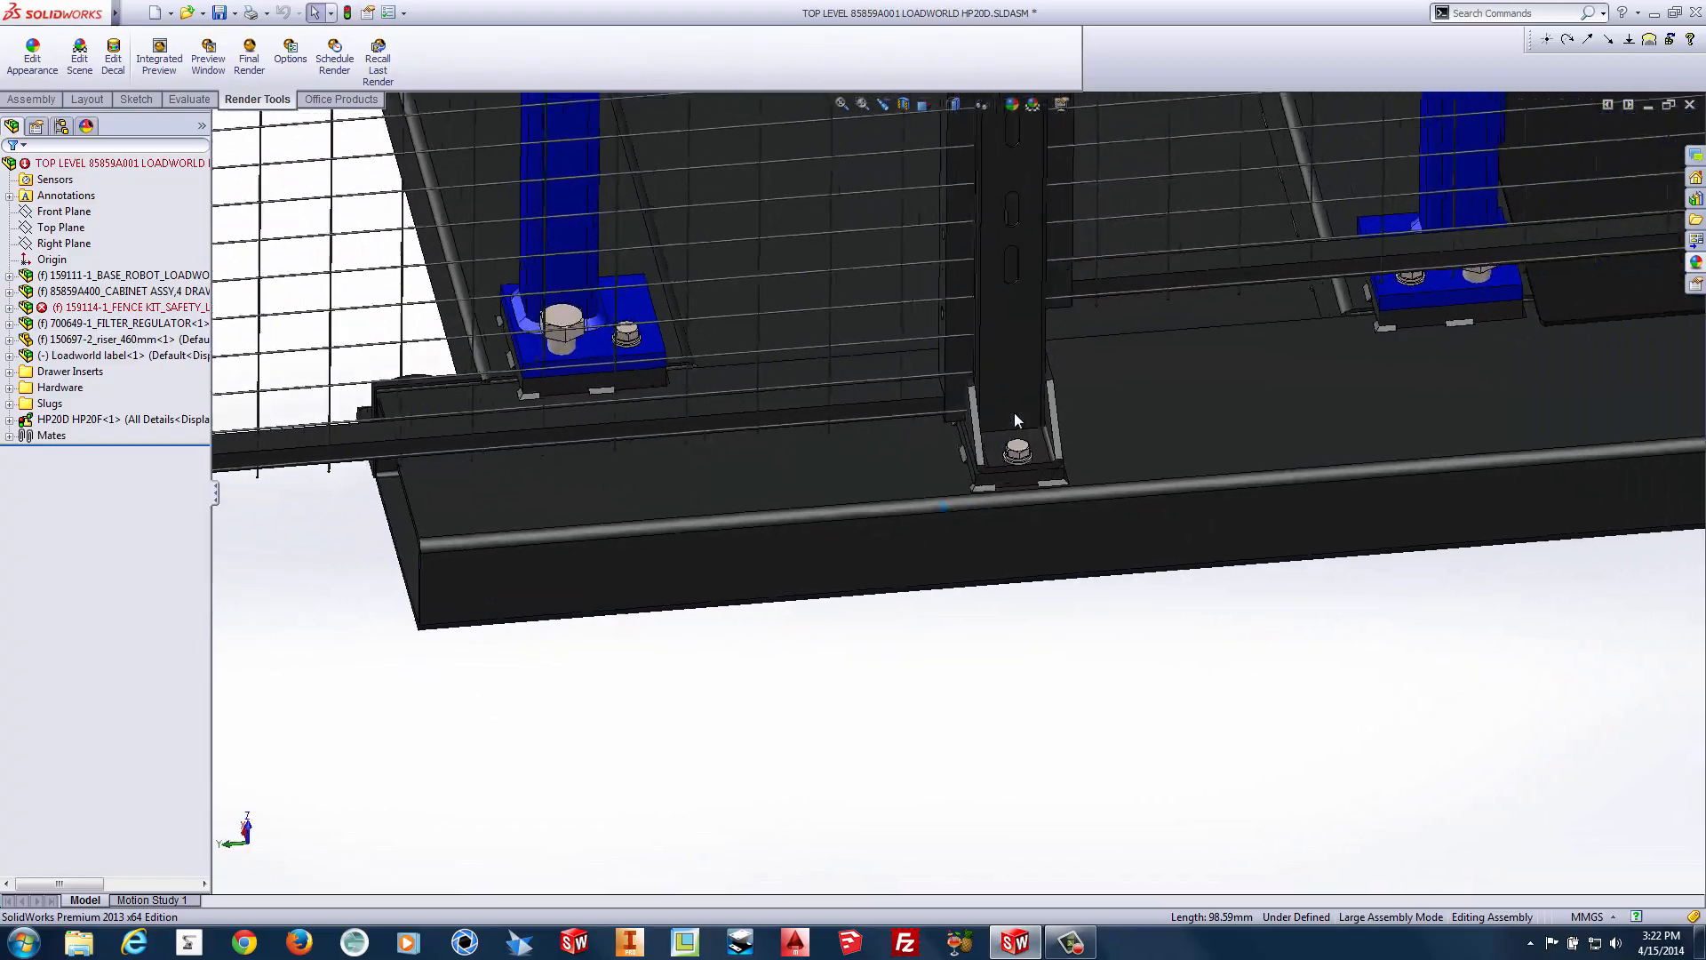
scroll(1015, 421, "up", 2)
scroll(1014, 421, "up", 2)
scroll(1015, 420, "up", 2)
scroll(1014, 420, "up", 2)
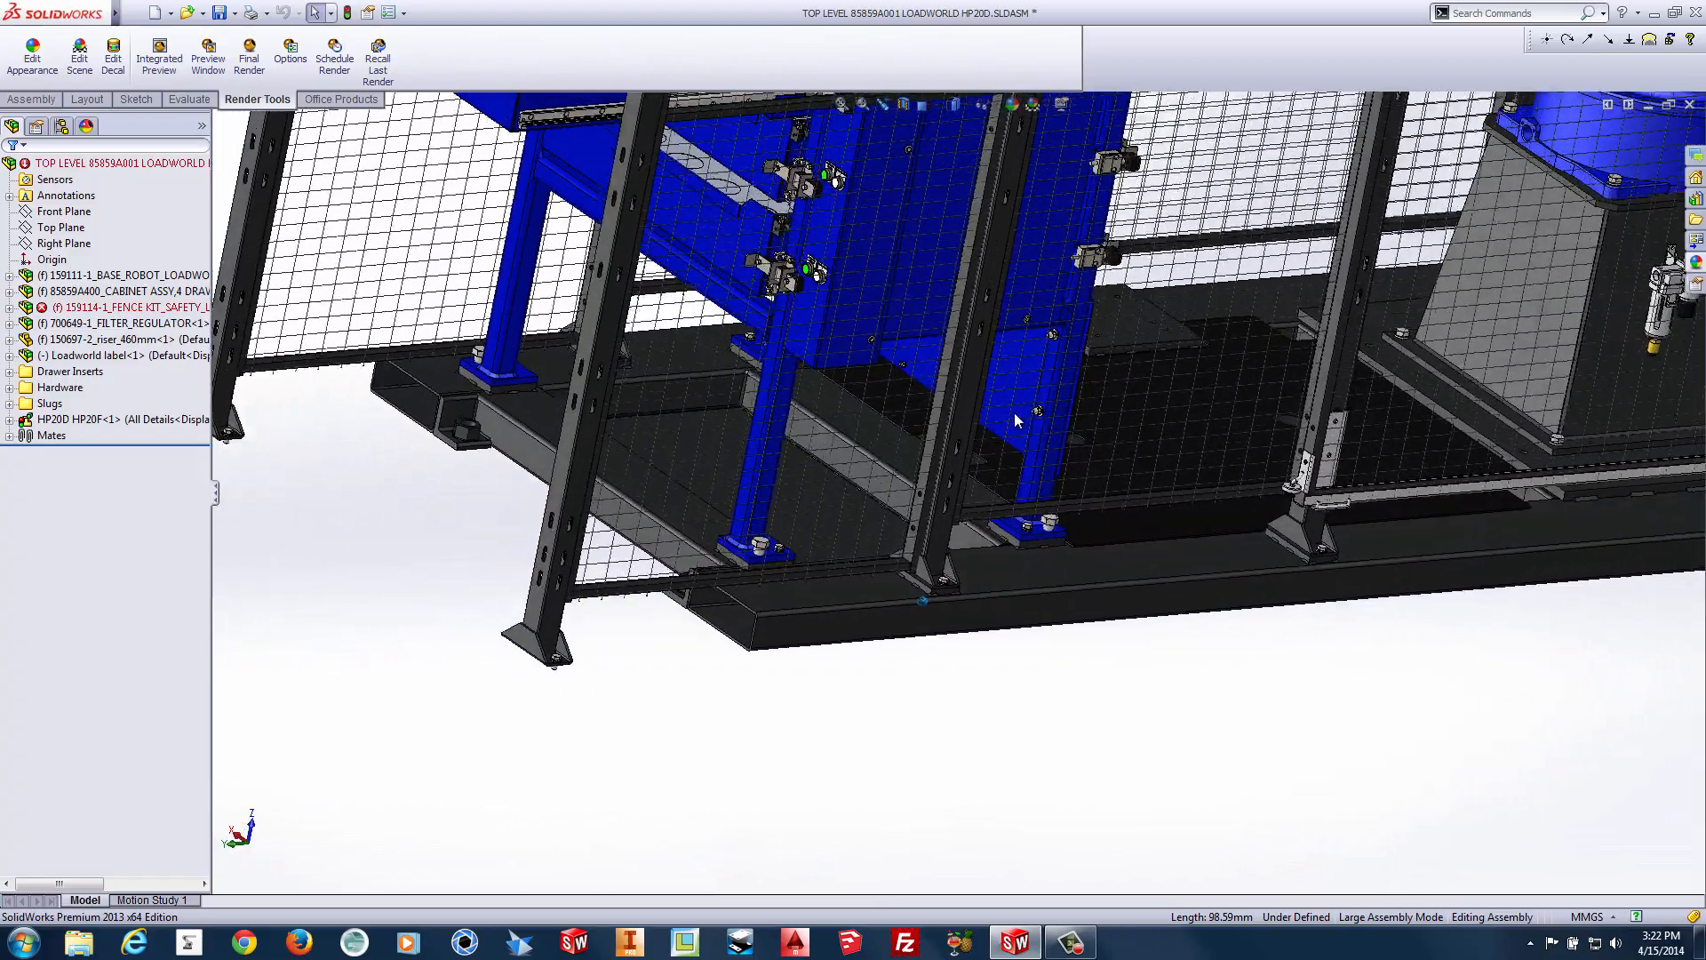
scroll(1015, 419, "up", 1)
scroll(1015, 419, "down", 1)
scroll(1015, 418, "down", 2)
scroll(1015, 419, "down", 2)
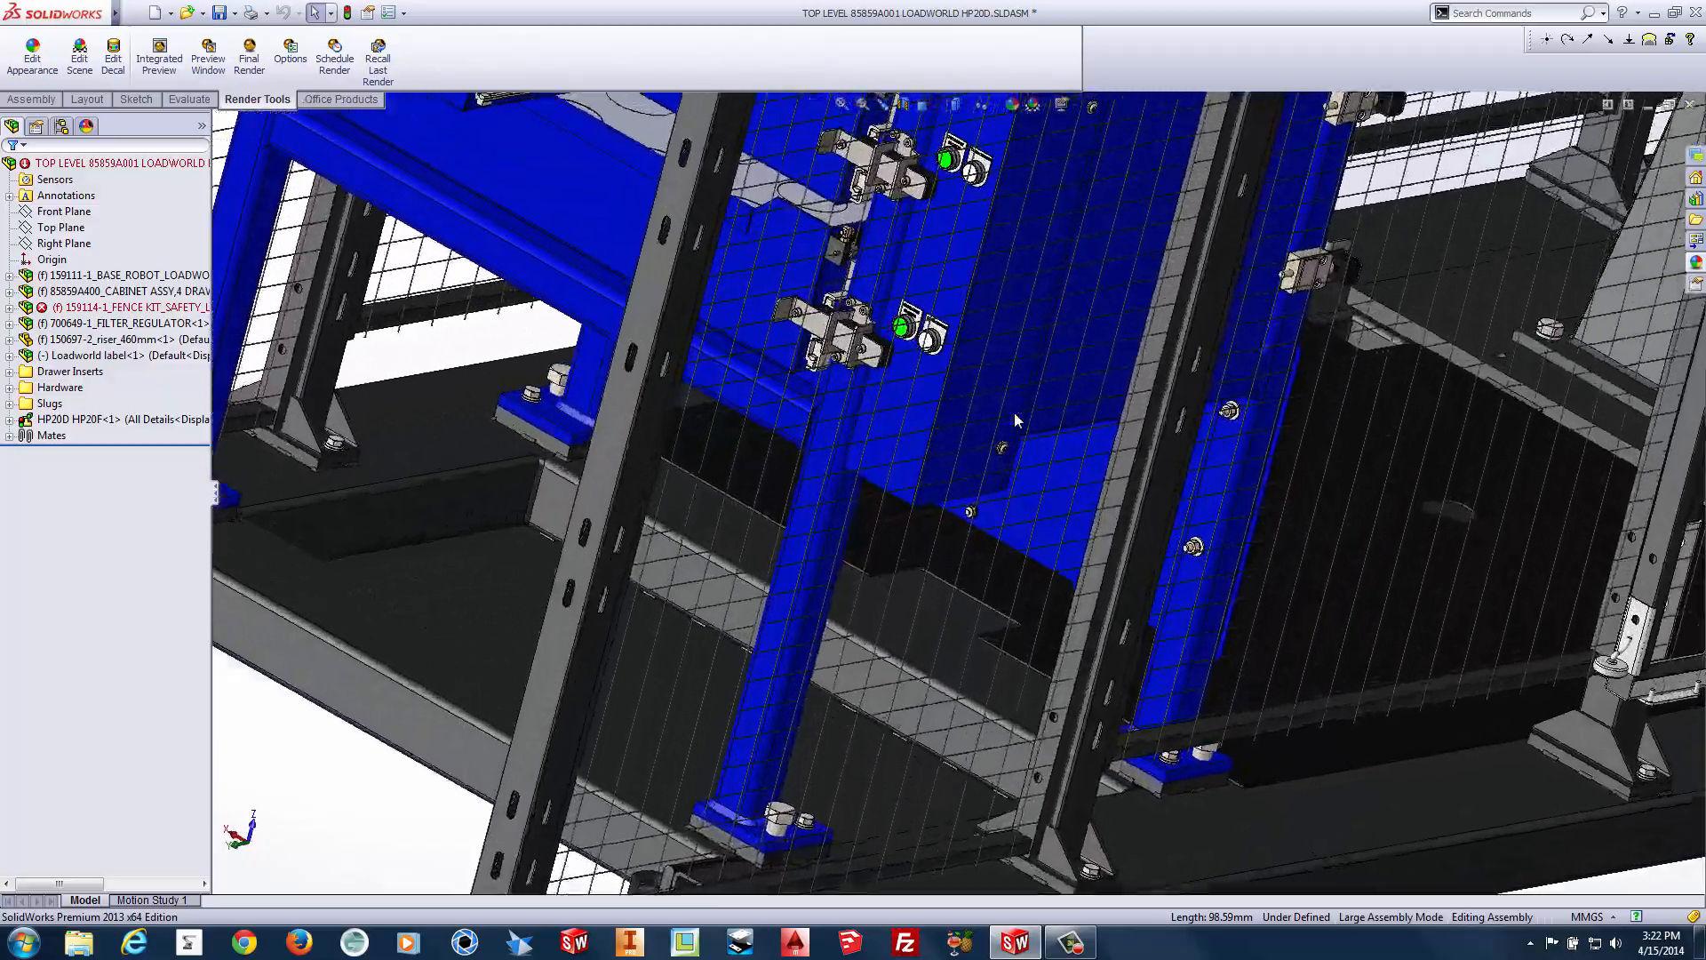
scroll(1015, 419, "down", 2)
scroll(1014, 420, "down", 1)
scroll(1014, 420, "down", 1)
scroll(1015, 419, "down", 1)
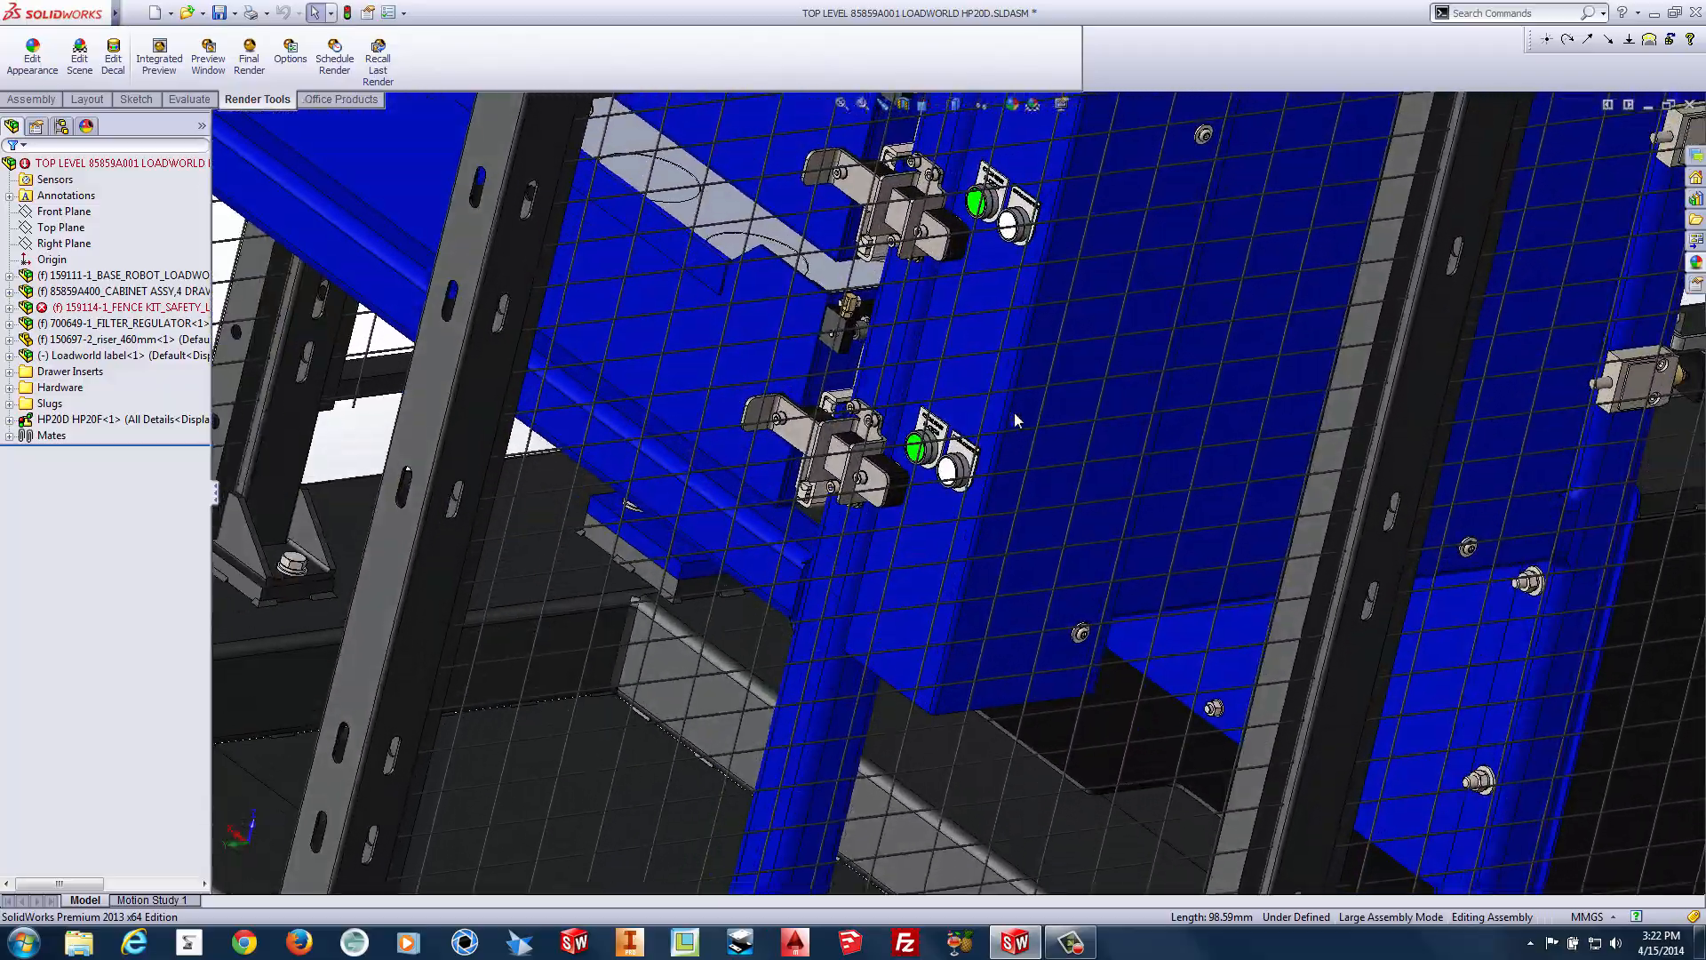
scroll(1015, 420, "down", 1)
scroll(1015, 420, "down", 2)
scroll(1015, 419, "down", 2)
scroll(1015, 419, "down", 1)
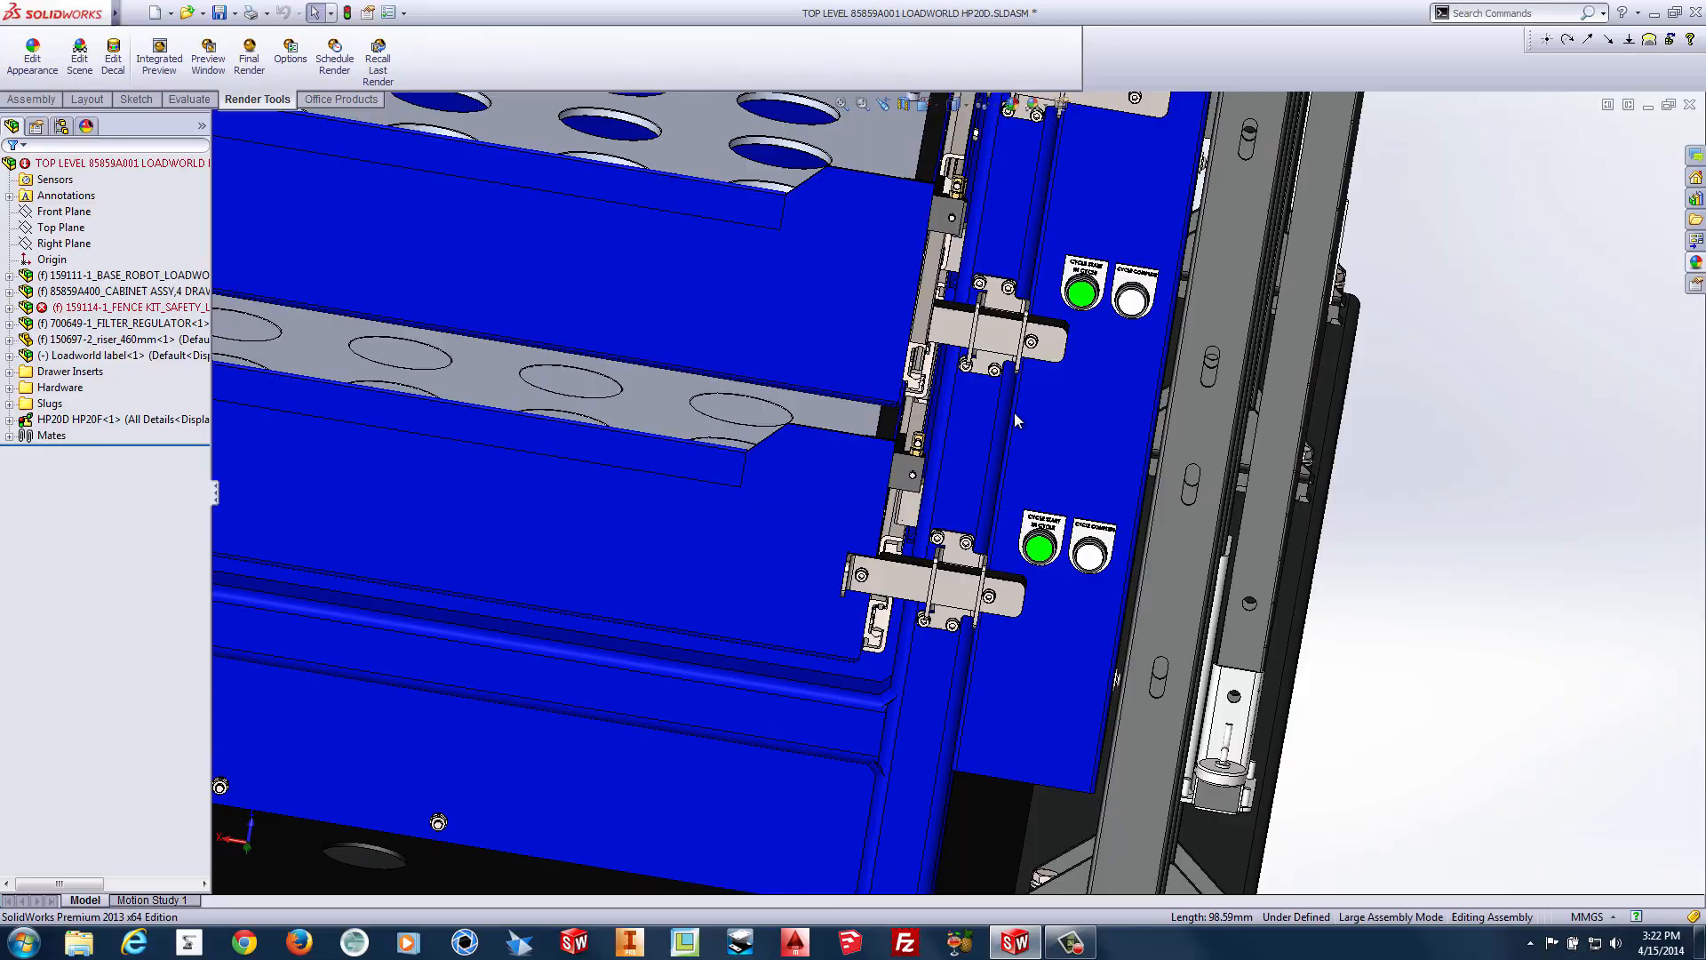
scroll(1015, 420, "down", 1)
scroll(1015, 419, "down", 1)
scroll(1015, 419, "down", 1)
scroll(1014, 421, "down", 1)
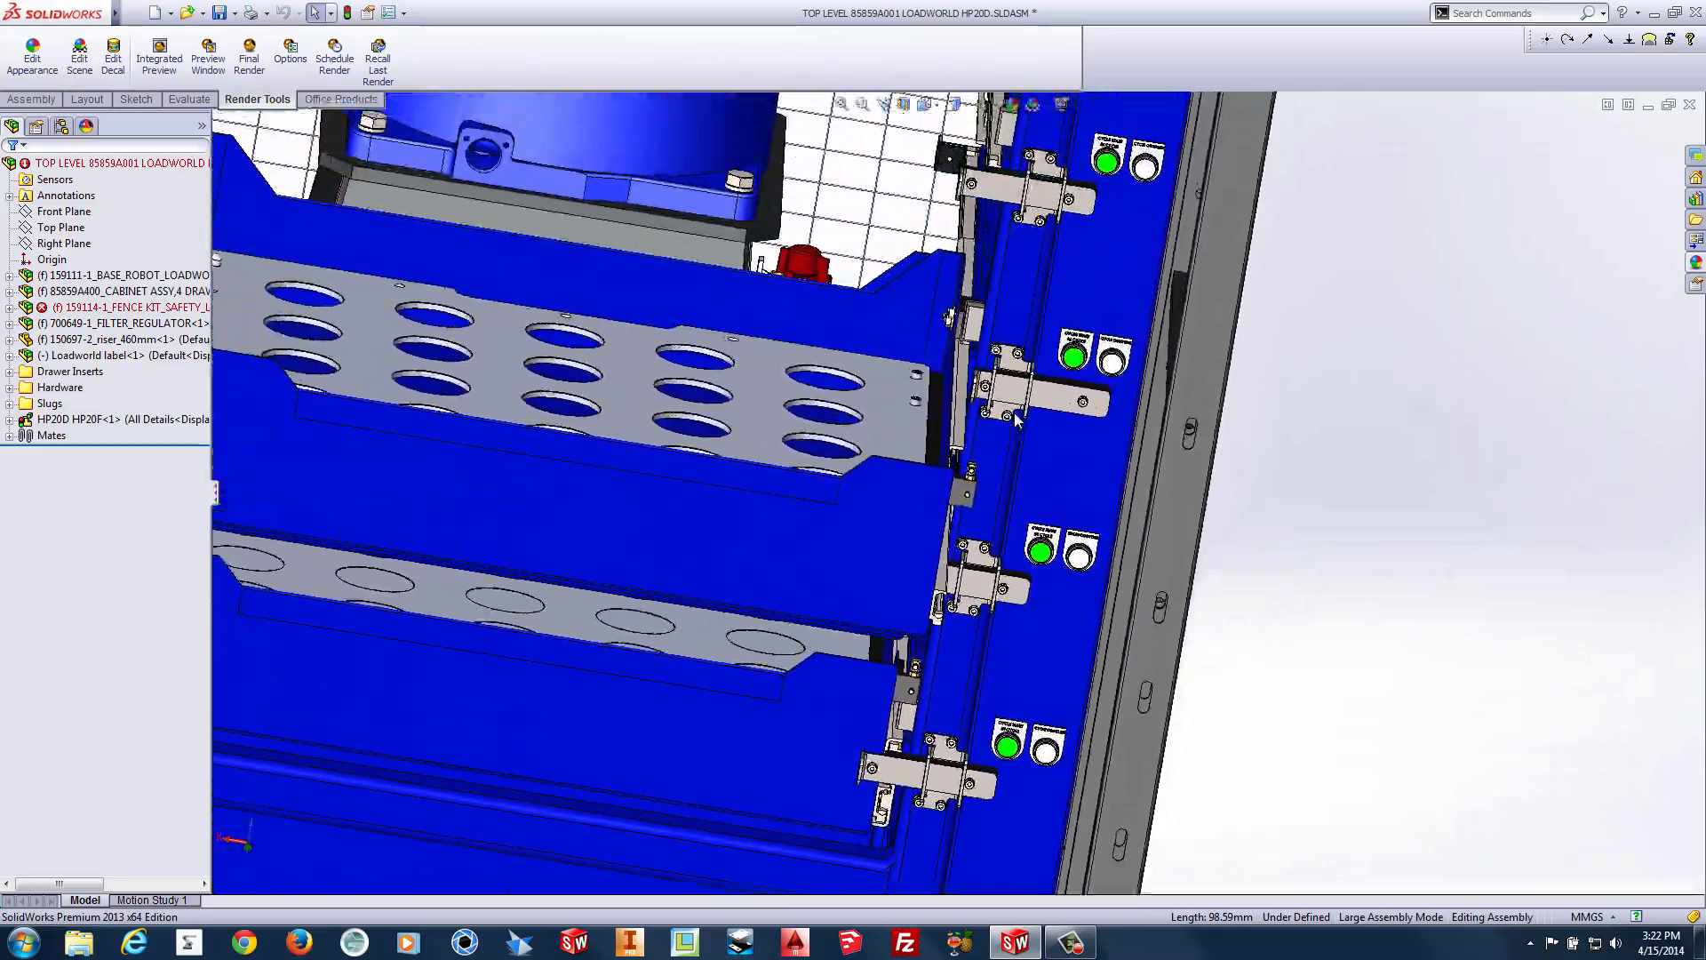
scroll(1015, 422, "down", 2)
scroll(1015, 420, "up", 1)
scroll(1015, 420, "up", 1)
scroll(1014, 420, "up", 1)
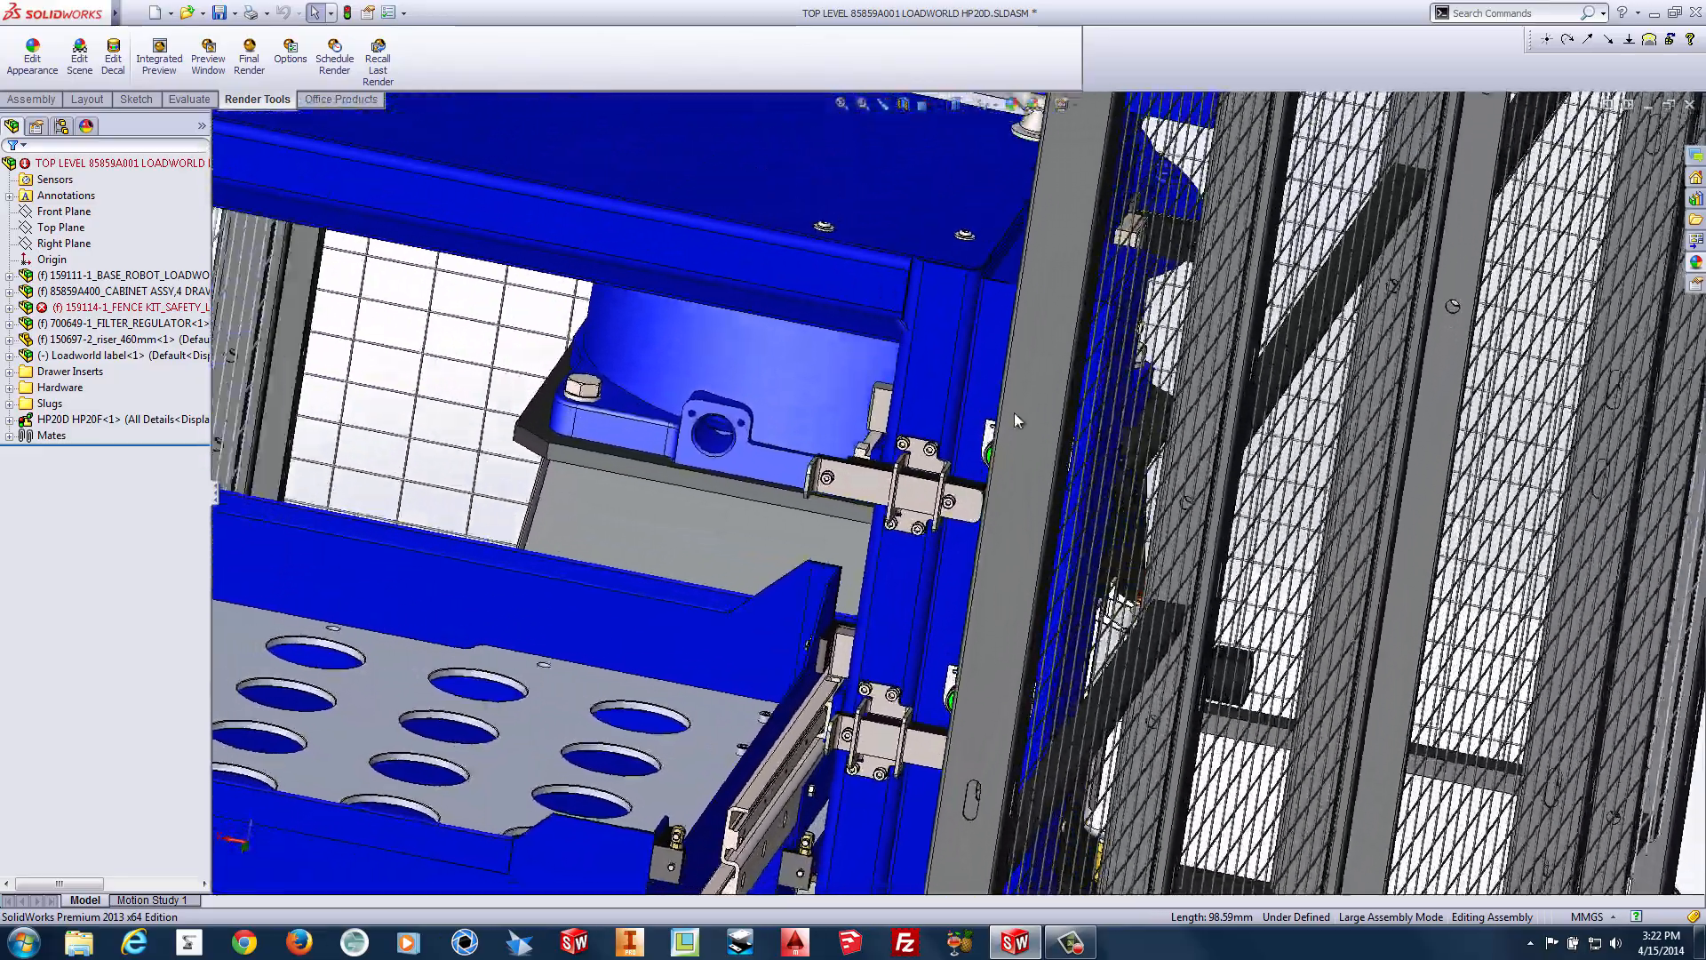
scroll(1014, 420, "up", 1)
scroll(1015, 419, "up", 2)
scroll(1015, 421, "up", 1)
scroll(1014, 420, "down", 1)
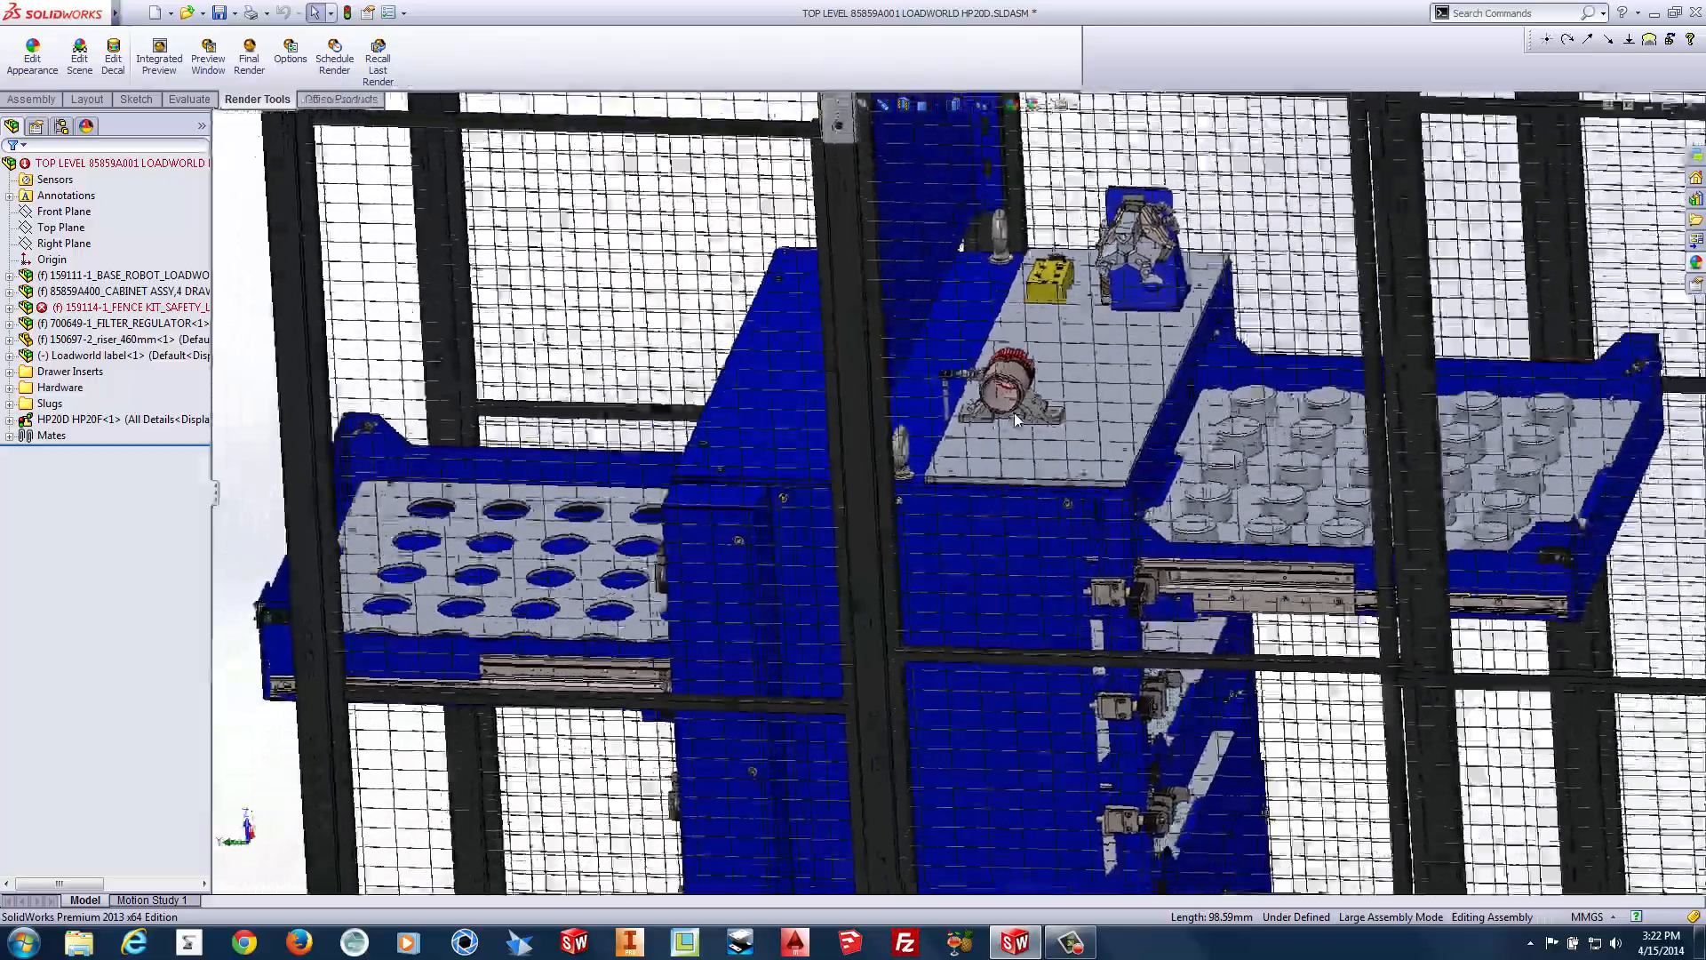
scroll(1015, 419, "down", 2)
scroll(1015, 422, "up", 1)
scroll(1015, 420, "up", 1)
scroll(1015, 420, "up", 1)
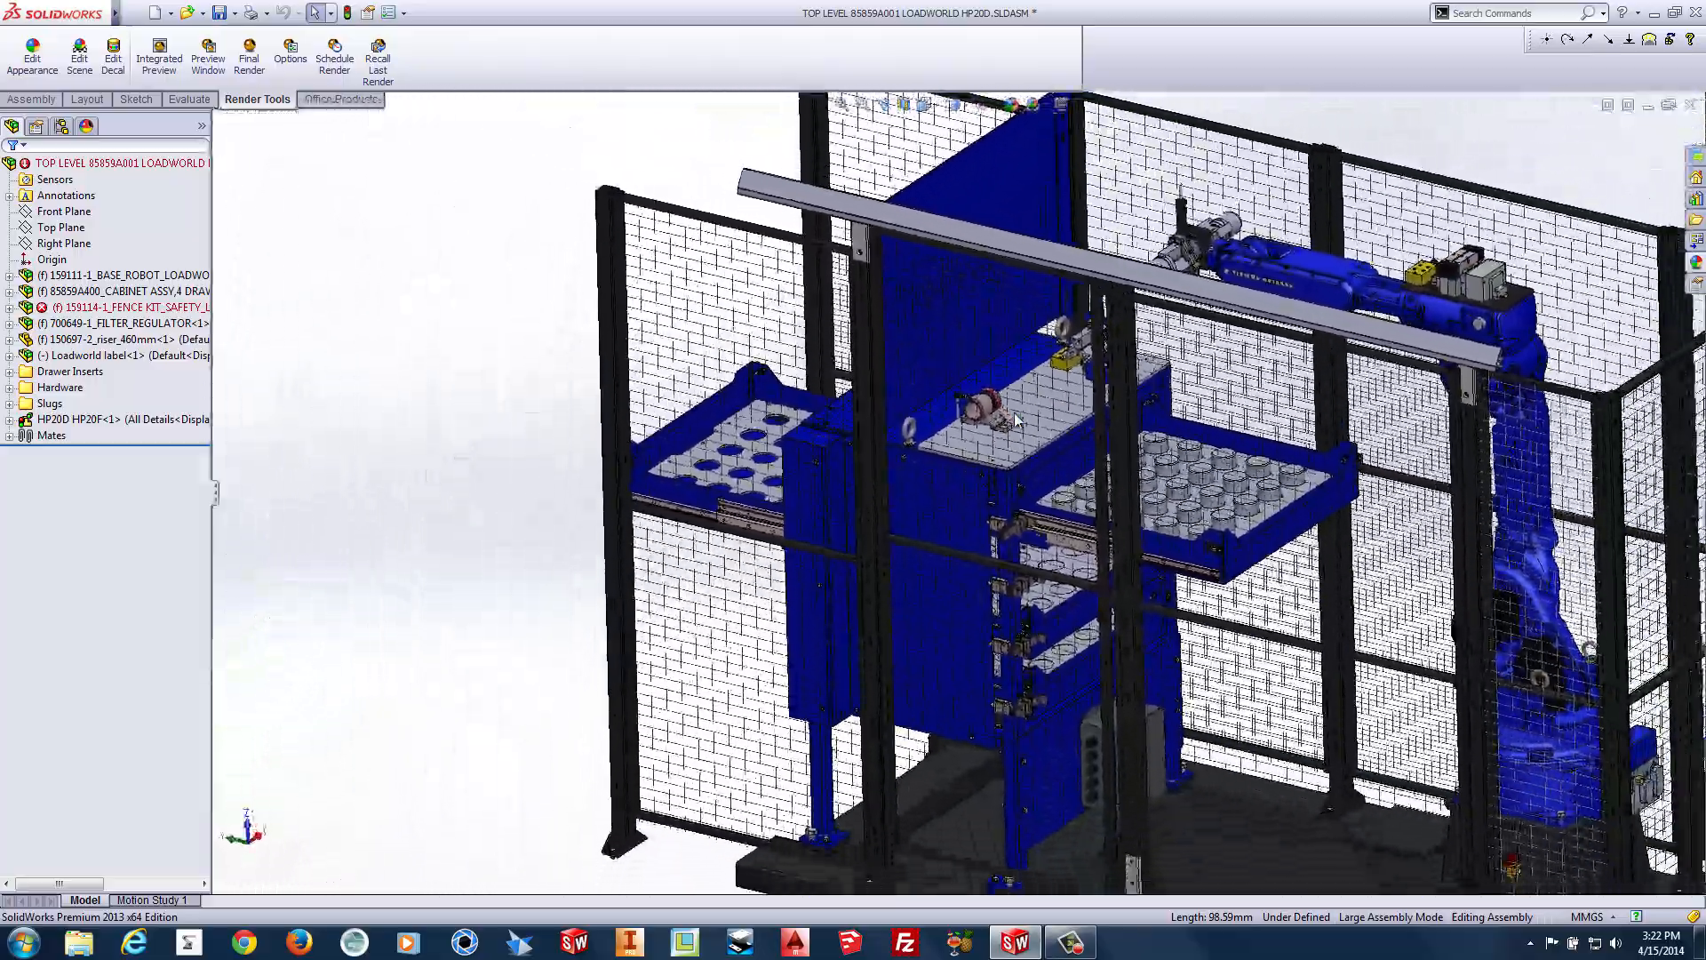
scroll(1015, 419, "up", 1)
scroll(1015, 418, "up", 1)
key("Right")
key("Right")
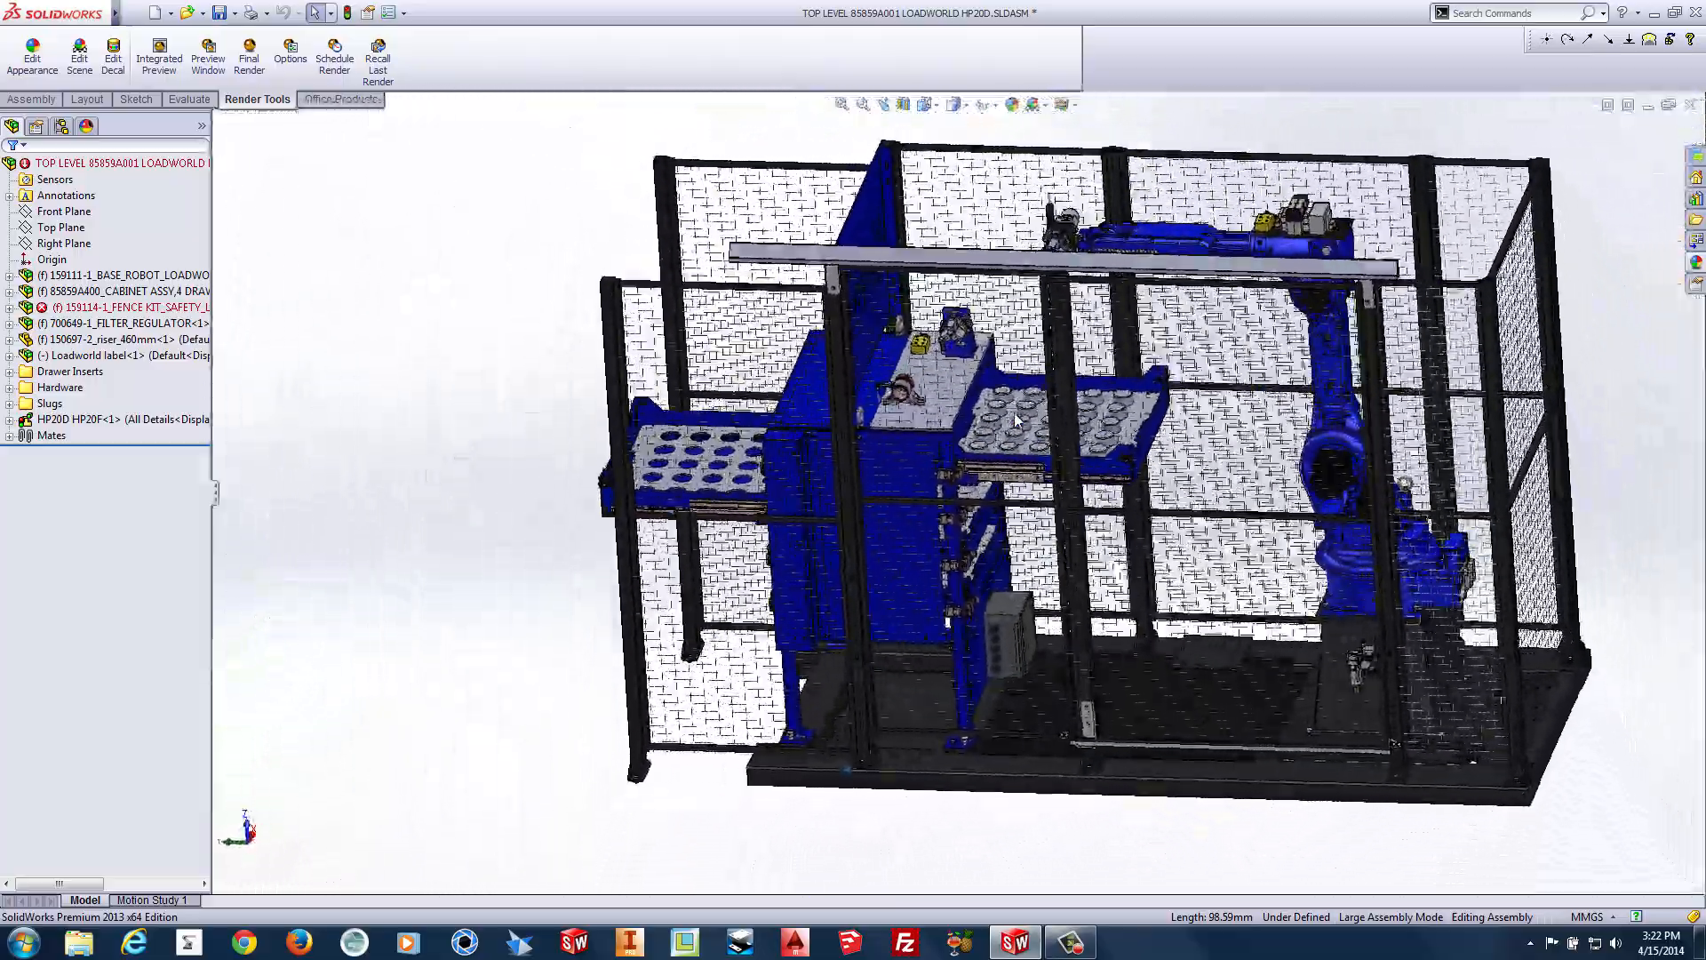
key("Right")
key("Right")
key("Right")
key("Right")
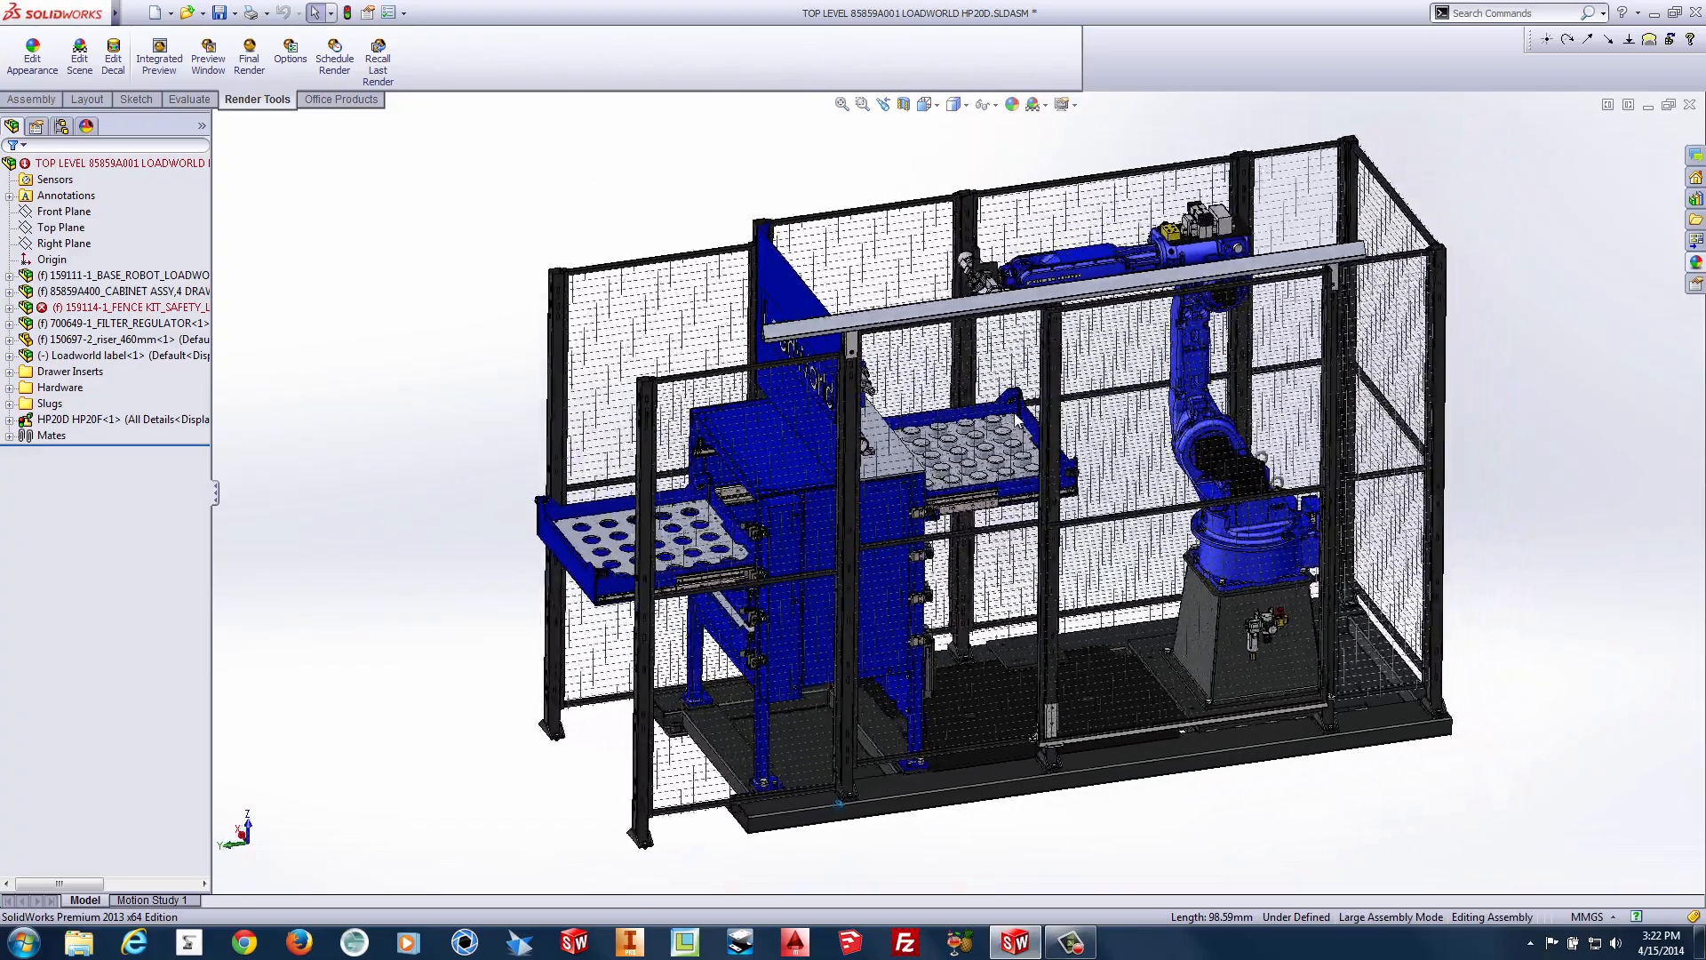
key("Right")
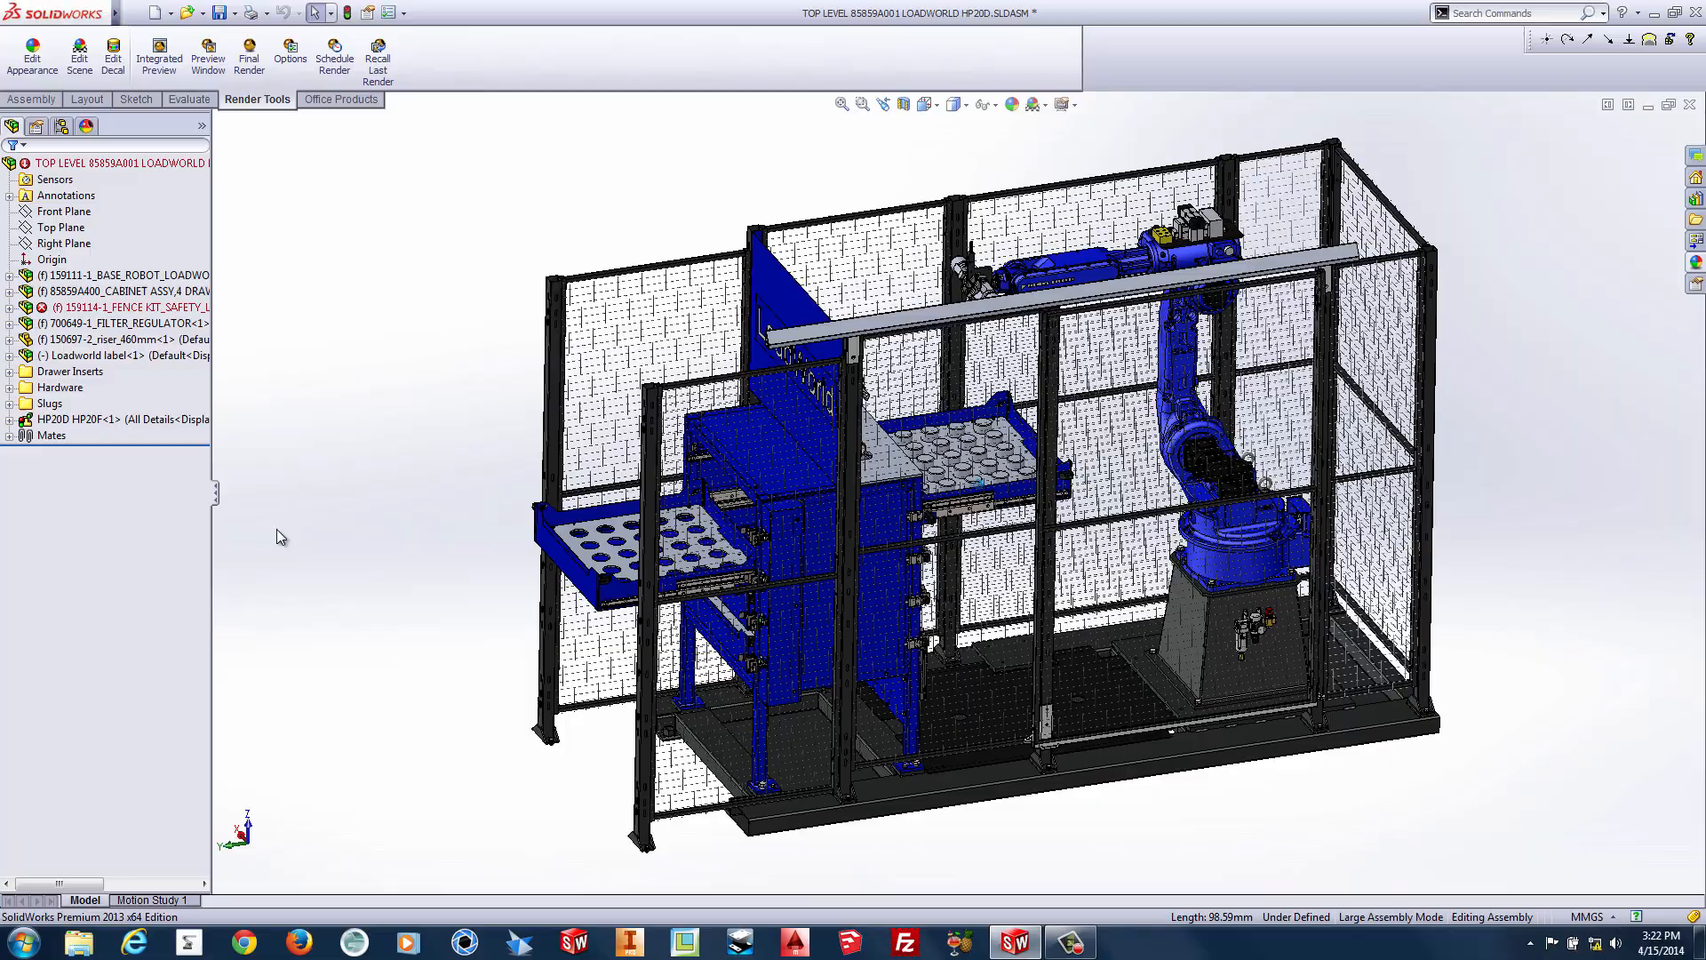
scroll(379, 563, "down", 1)
scroll(381, 563, "down", 2)
scroll(379, 563, "down", 2)
scroll(380, 570, "down", 2)
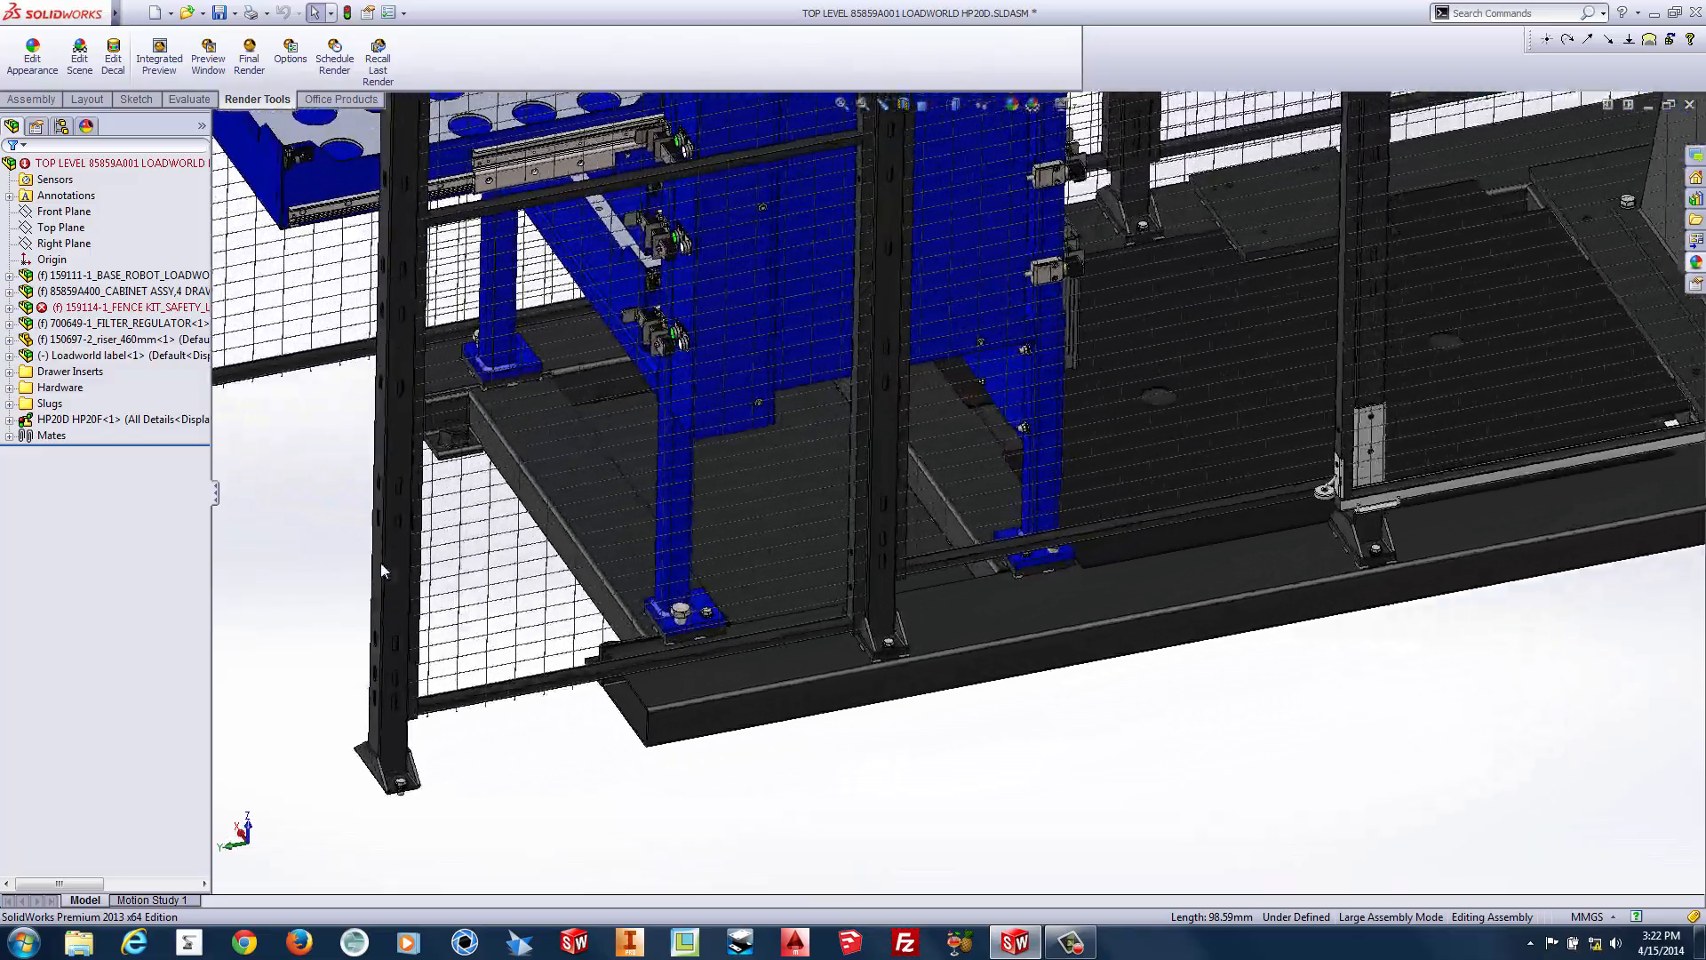
scroll(381, 570, "down", 2)
scroll(380, 571, "down", 1)
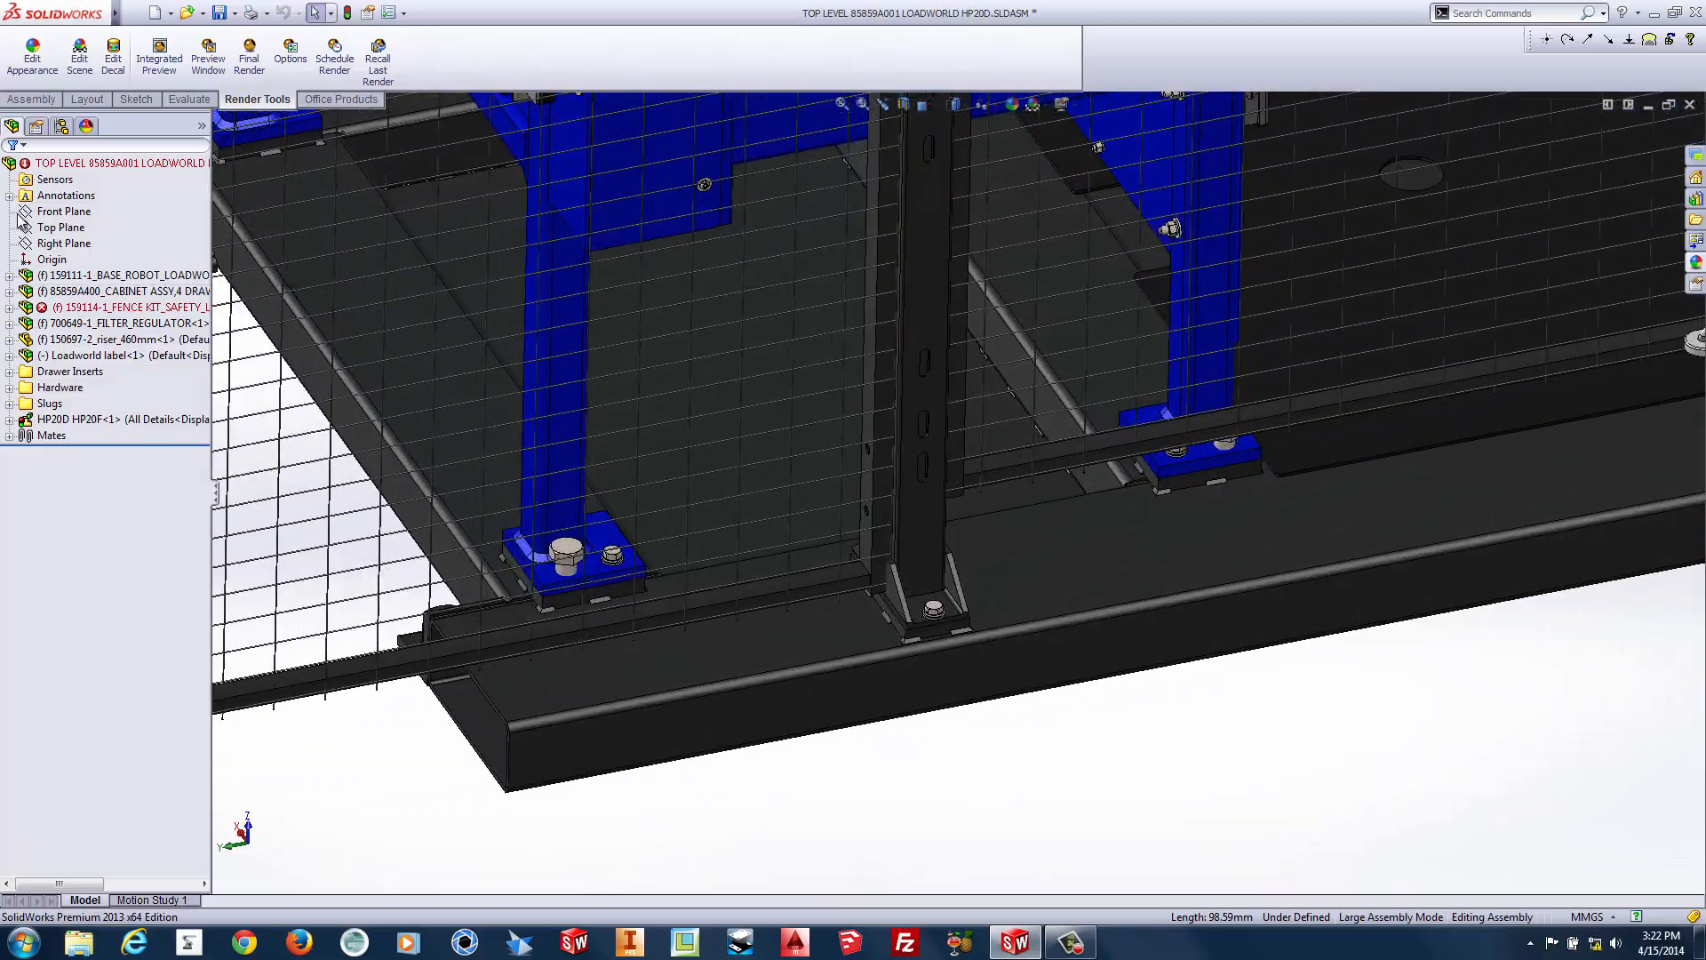
Step: Set the 159111-1_BASE_ROBOT_LOADWORLD component to its 'simplify' configuration via Component Properties
left_click(147, 275)
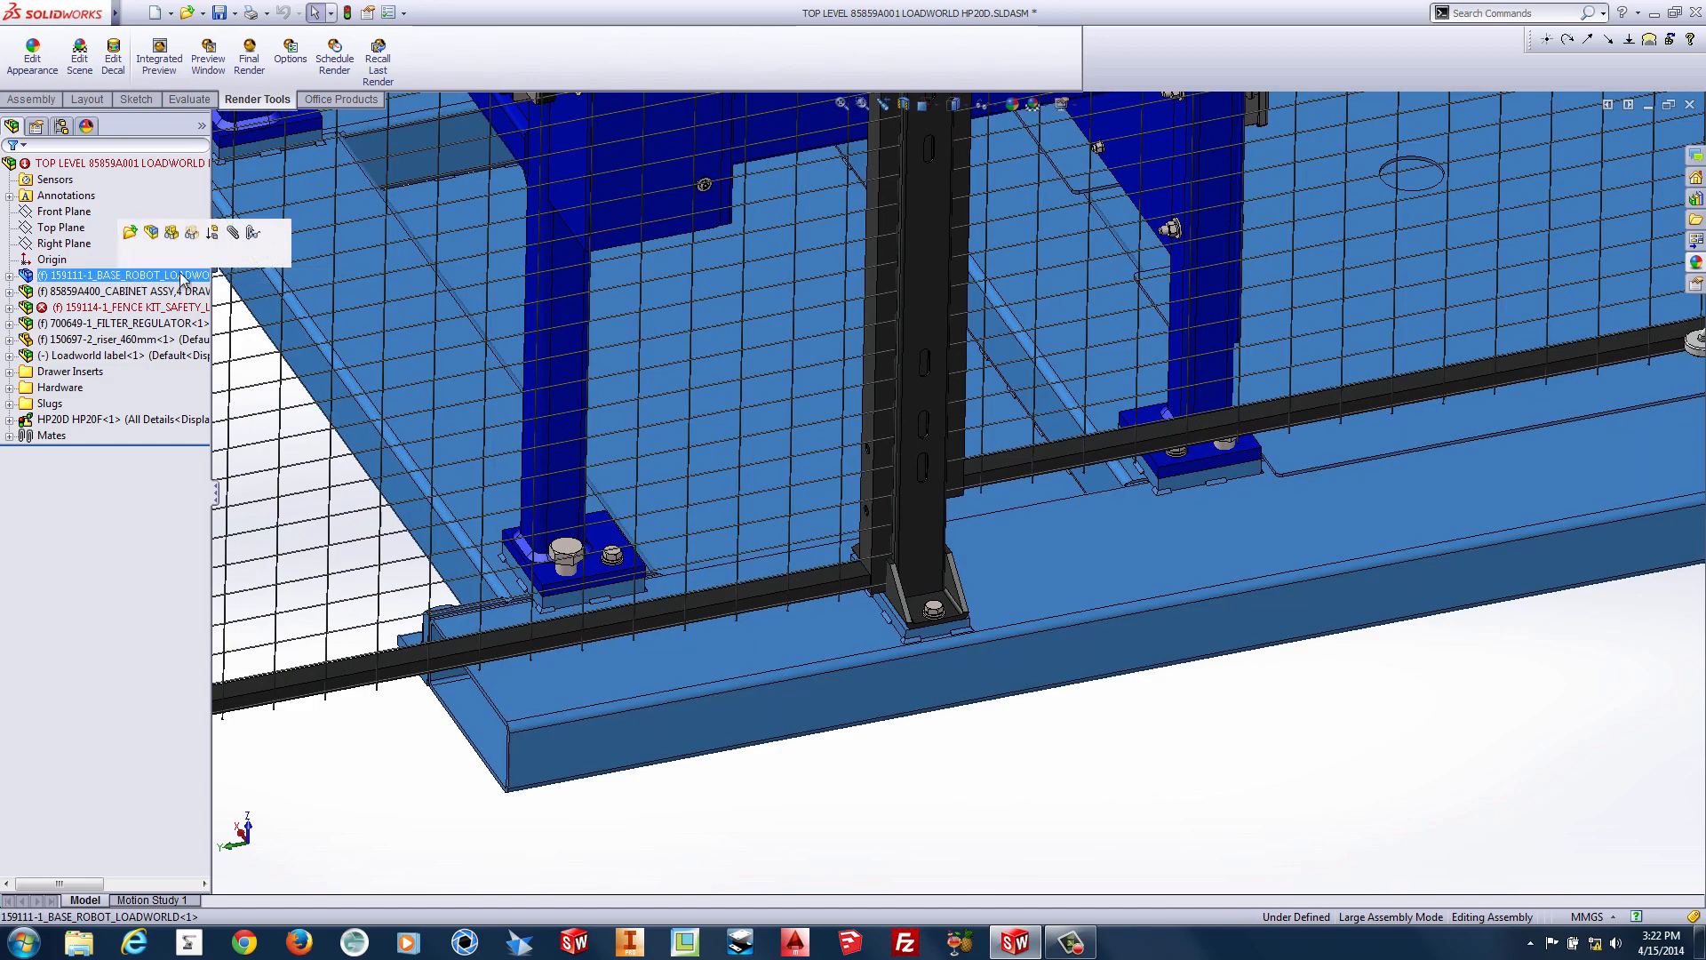
left_click(272, 234)
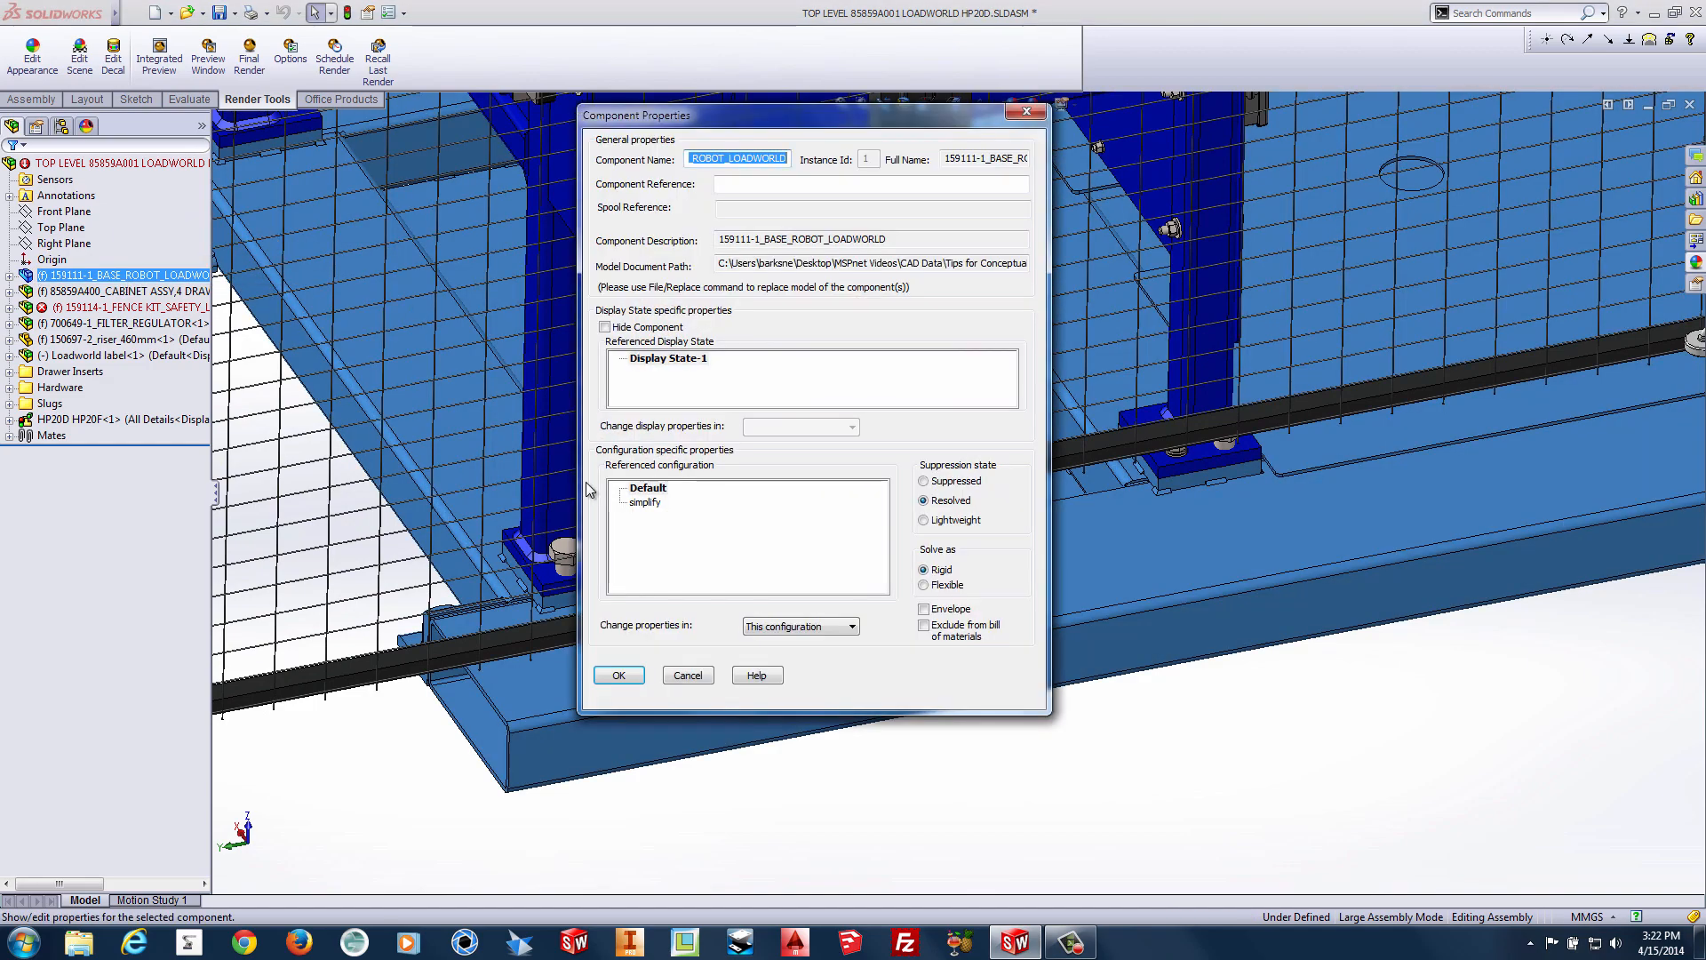
left_click(622, 677)
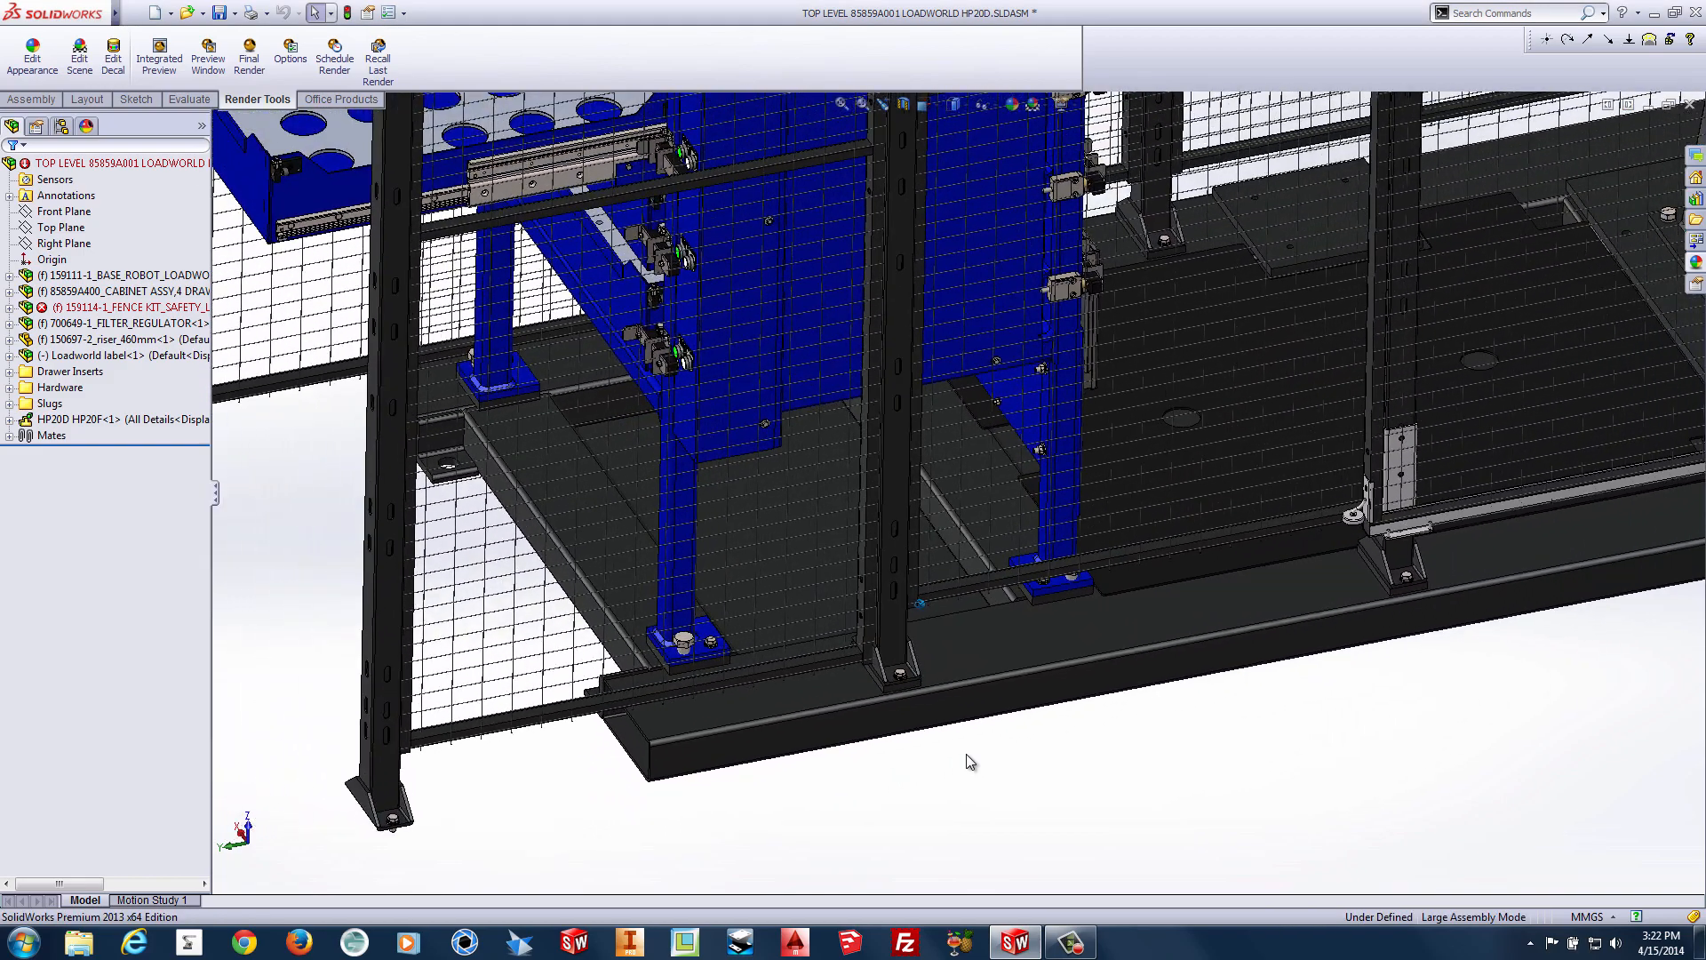
Step: Set the CABINET ASSY component to its 'simplify' configuration via Component Properties
left_click(87, 290)
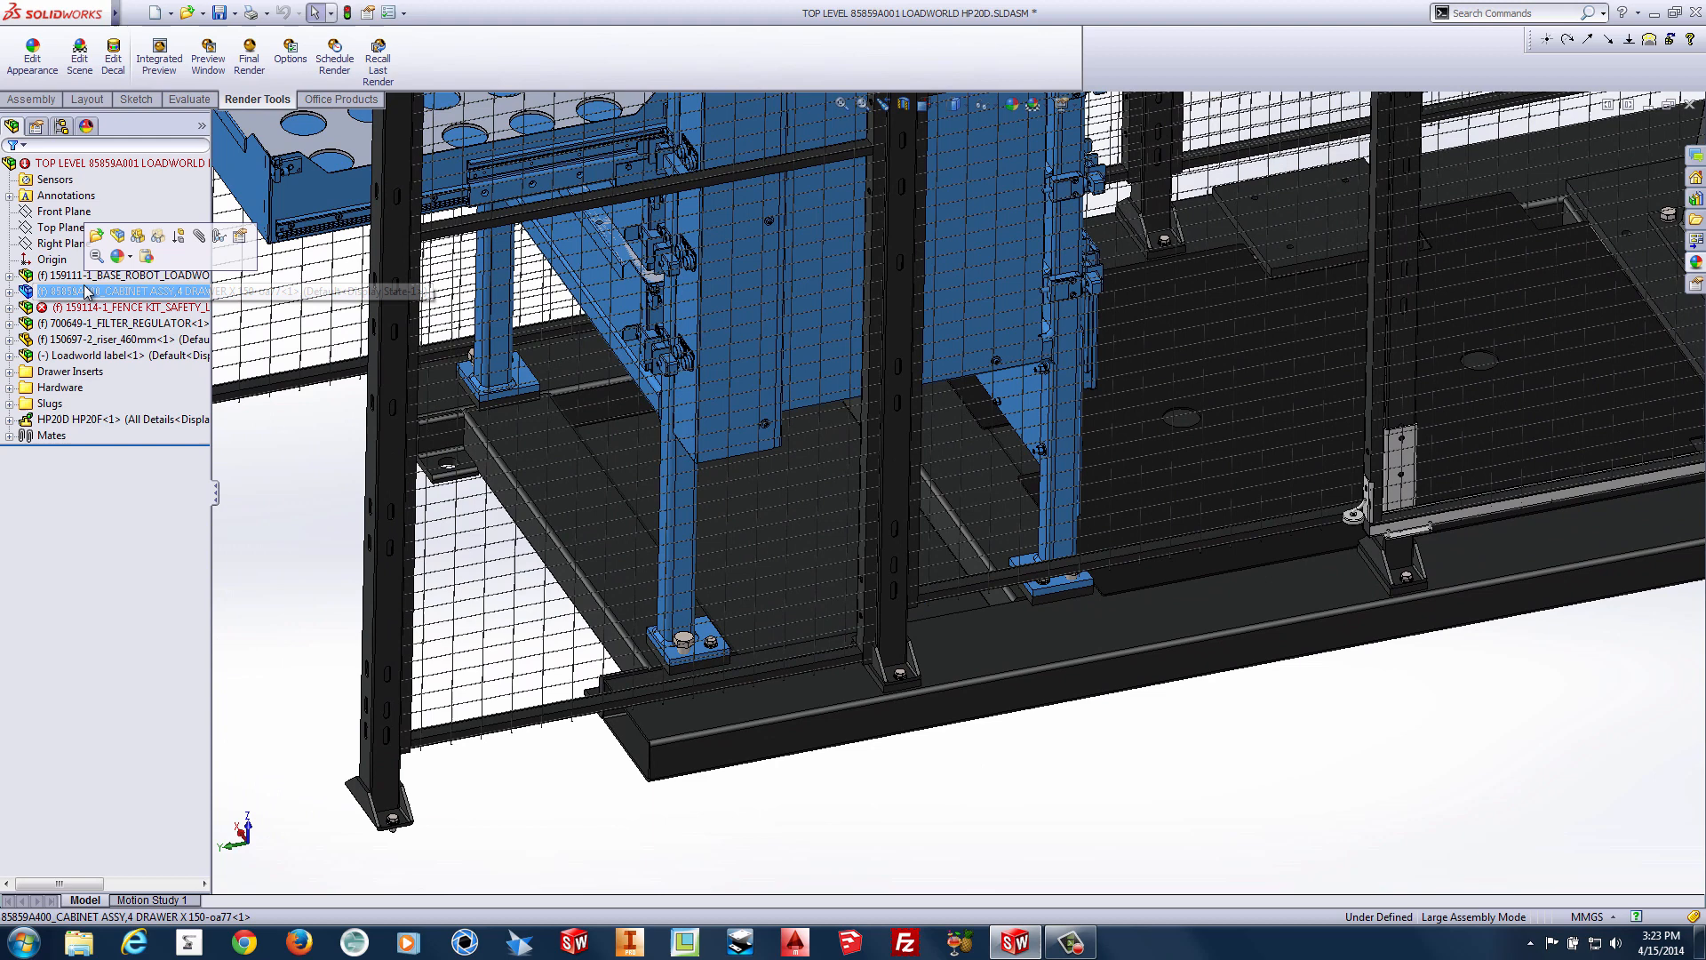
right_click(188, 296)
left_click(320, 247)
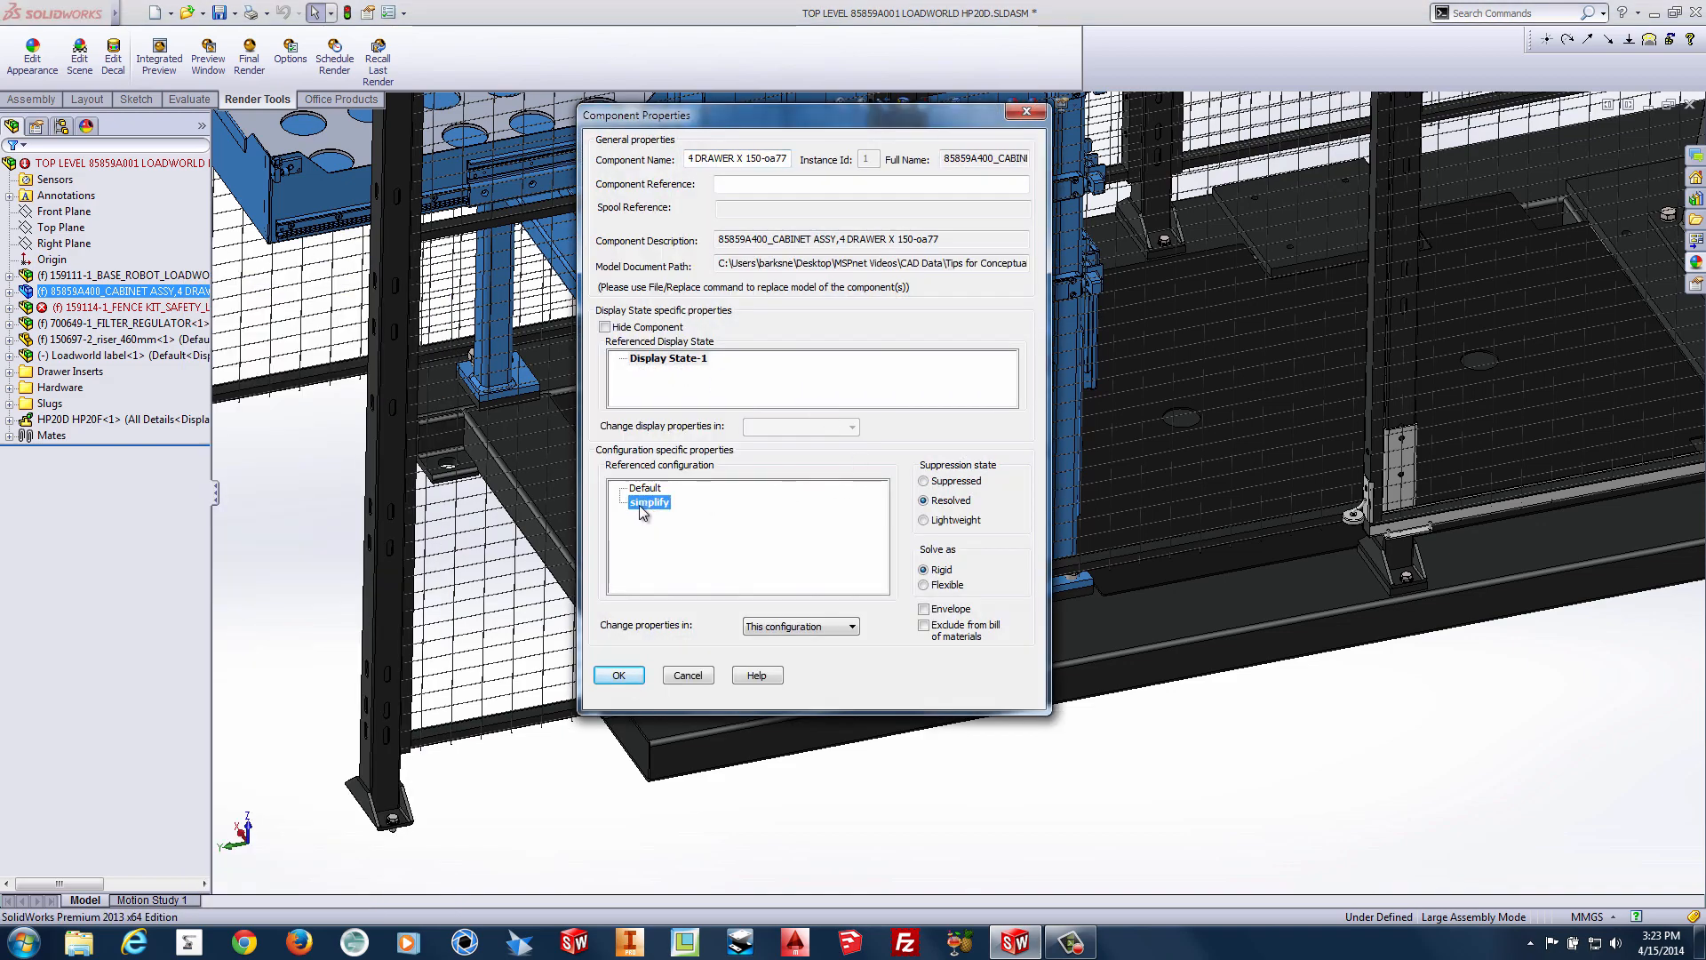
left_click(622, 677)
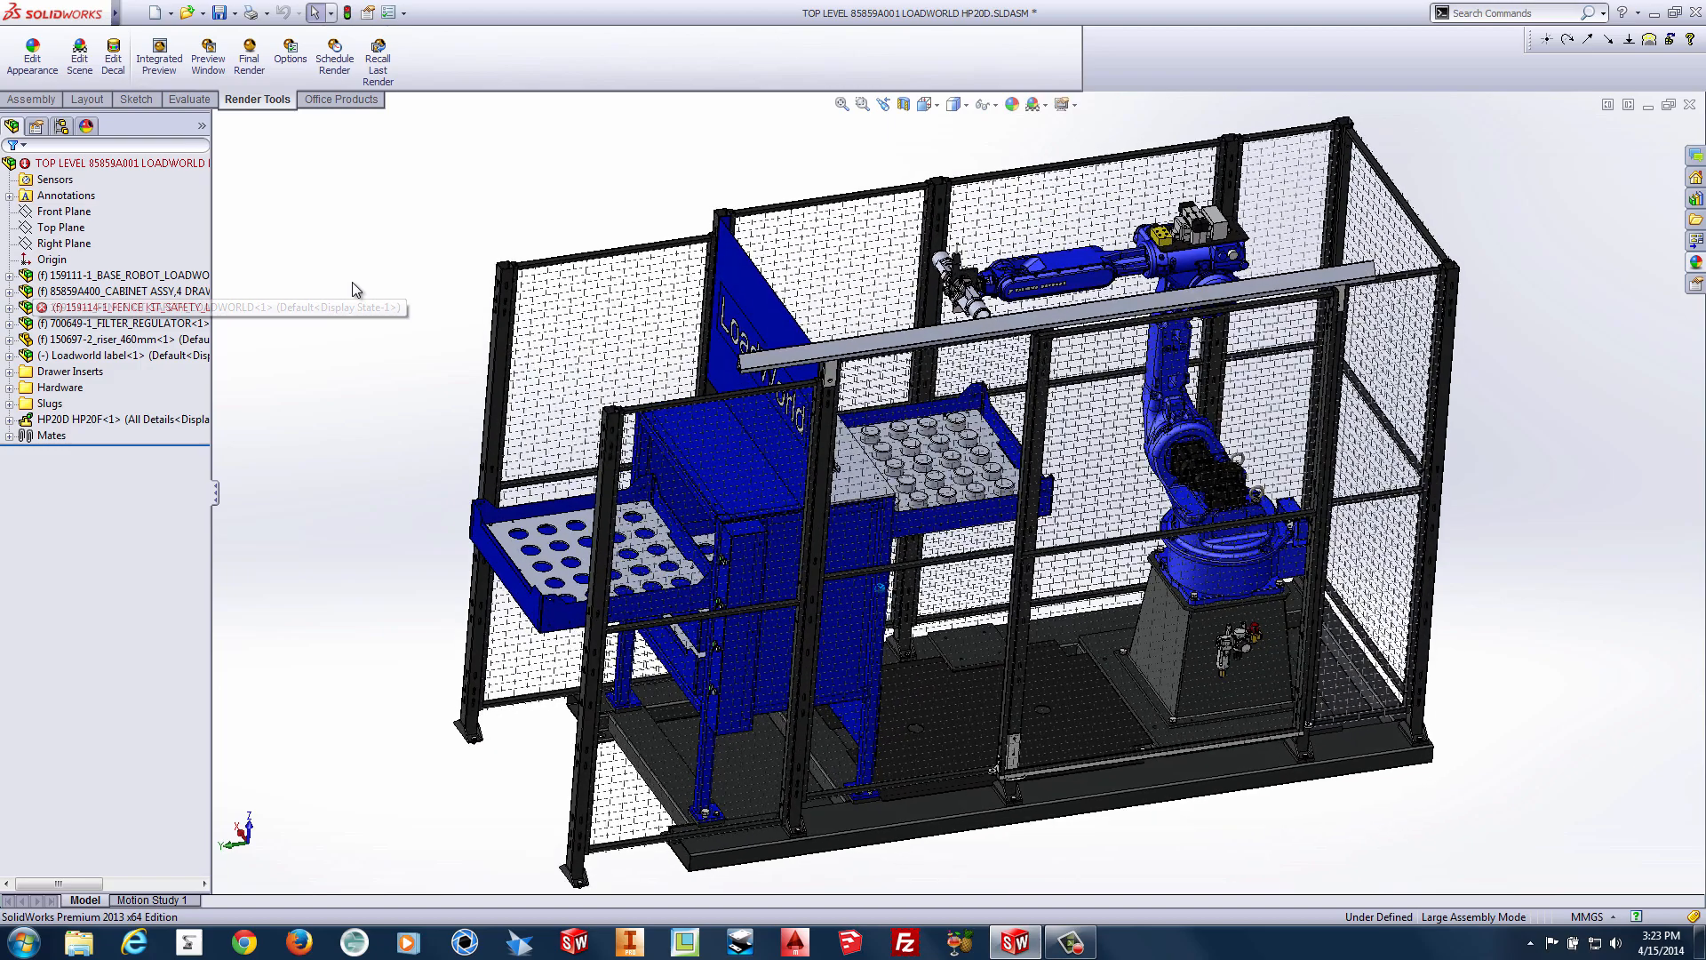
Step: Set the FENCE KIT component to its SIMPLIFY configuration, turning the mesh into plain panels
left_click(155, 307)
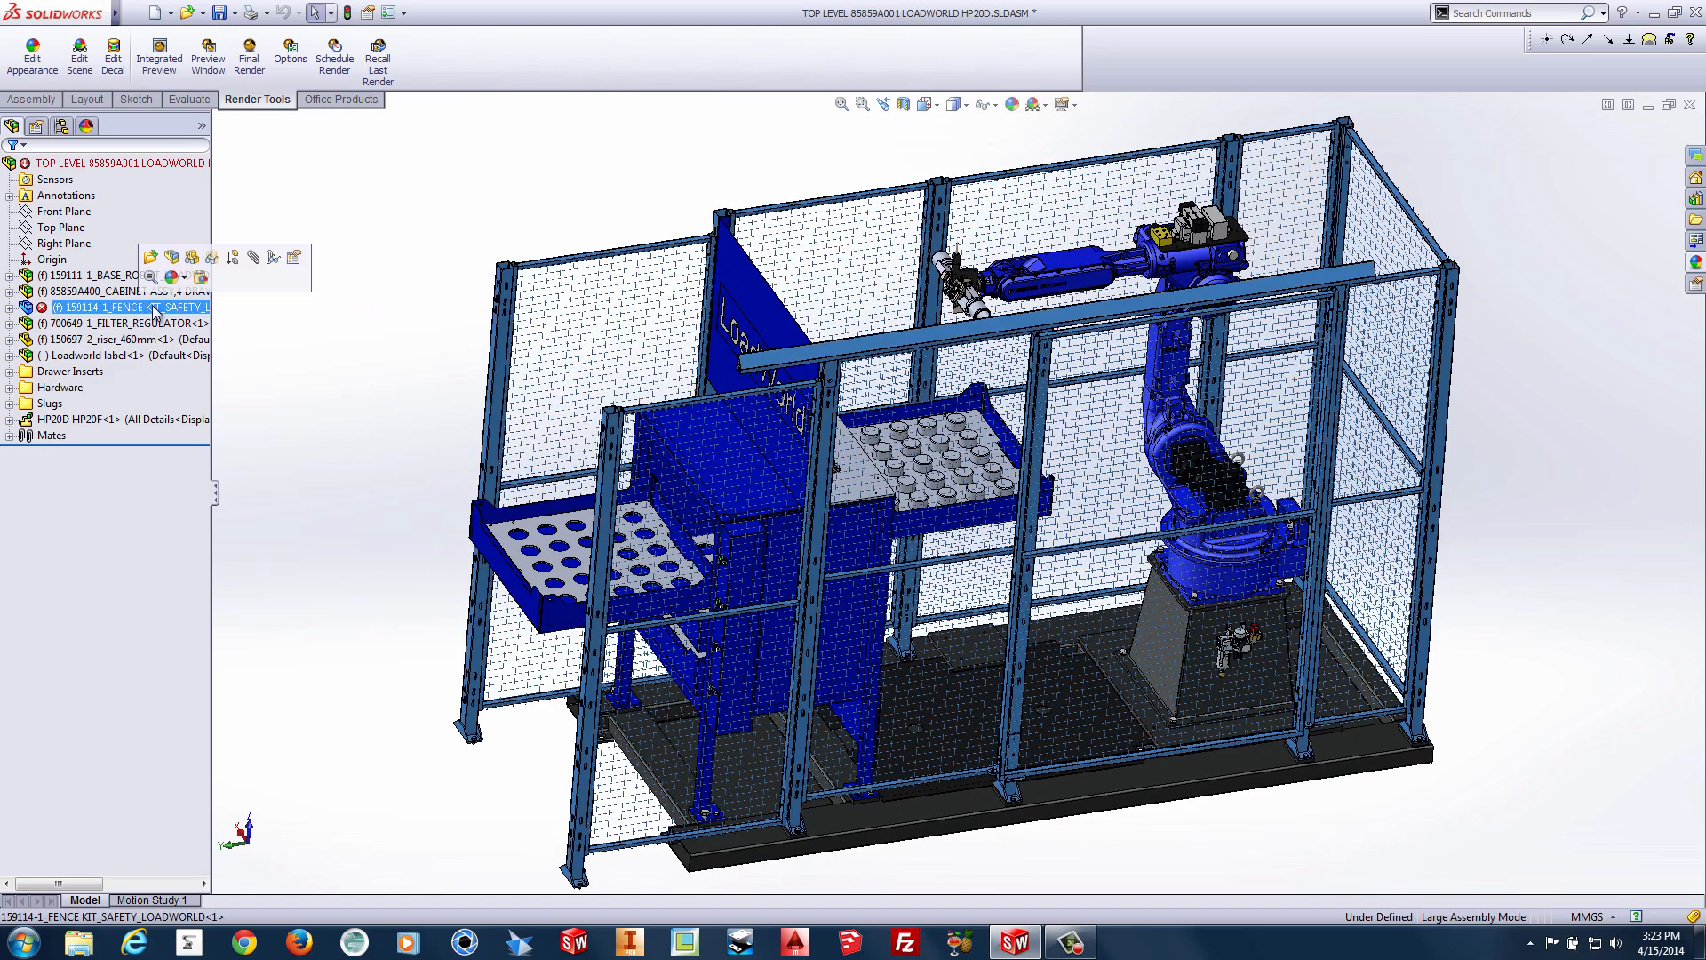
left_click(294, 258)
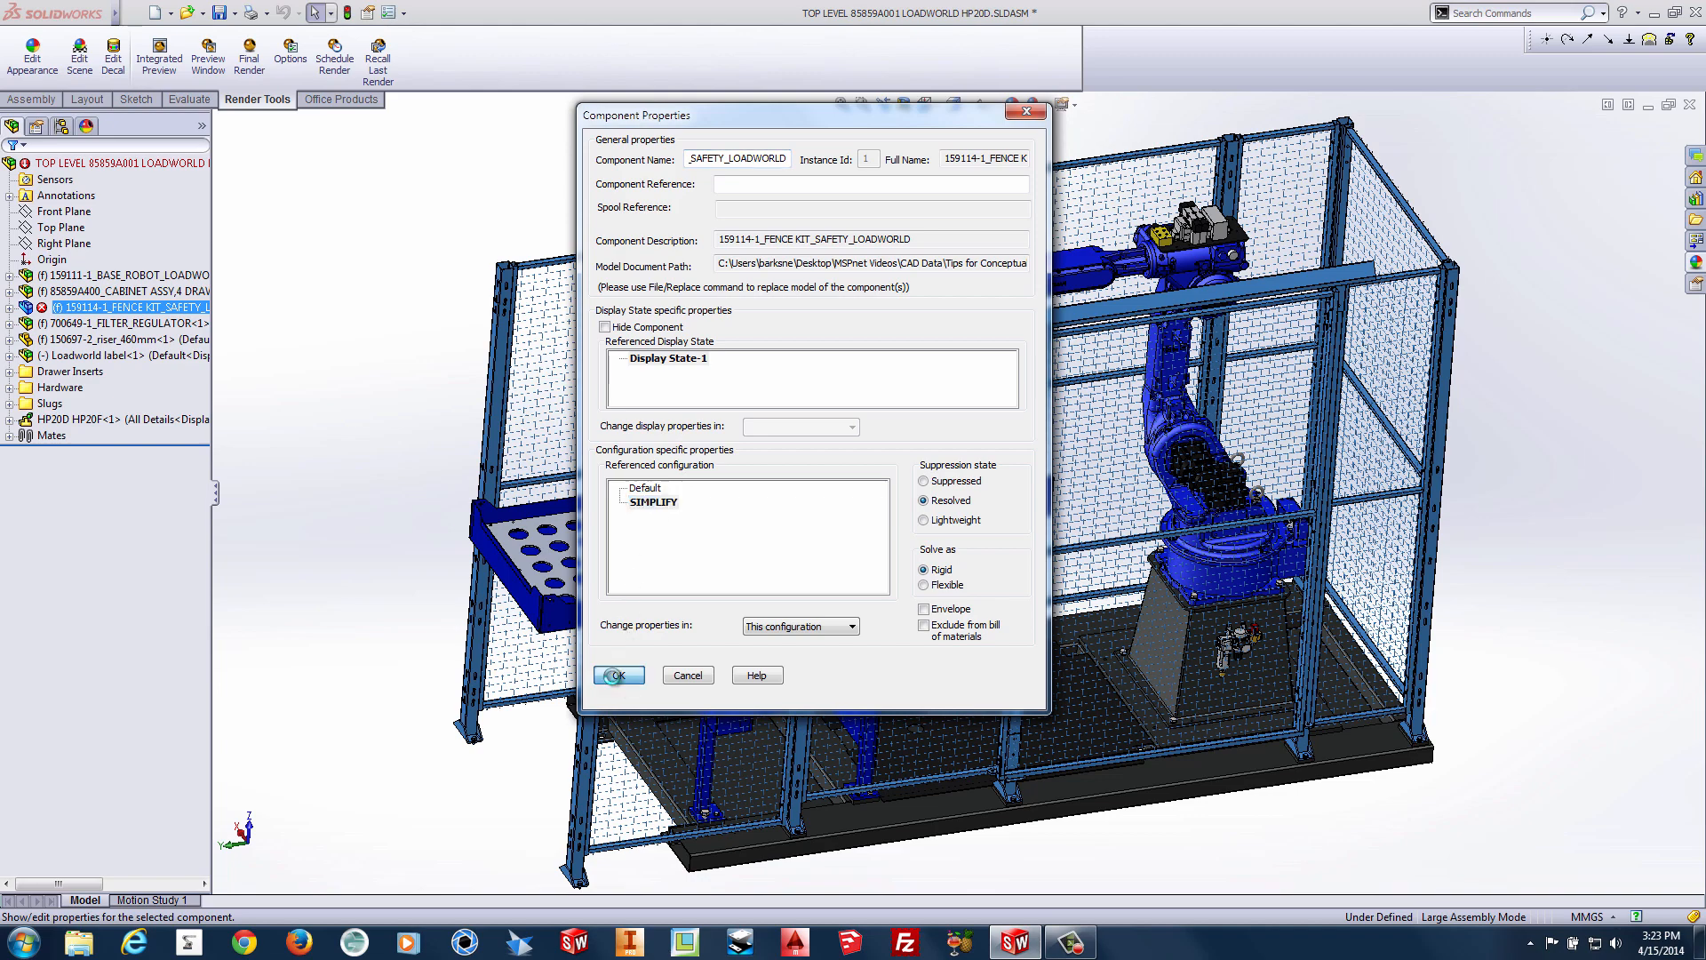
left_click(615, 677)
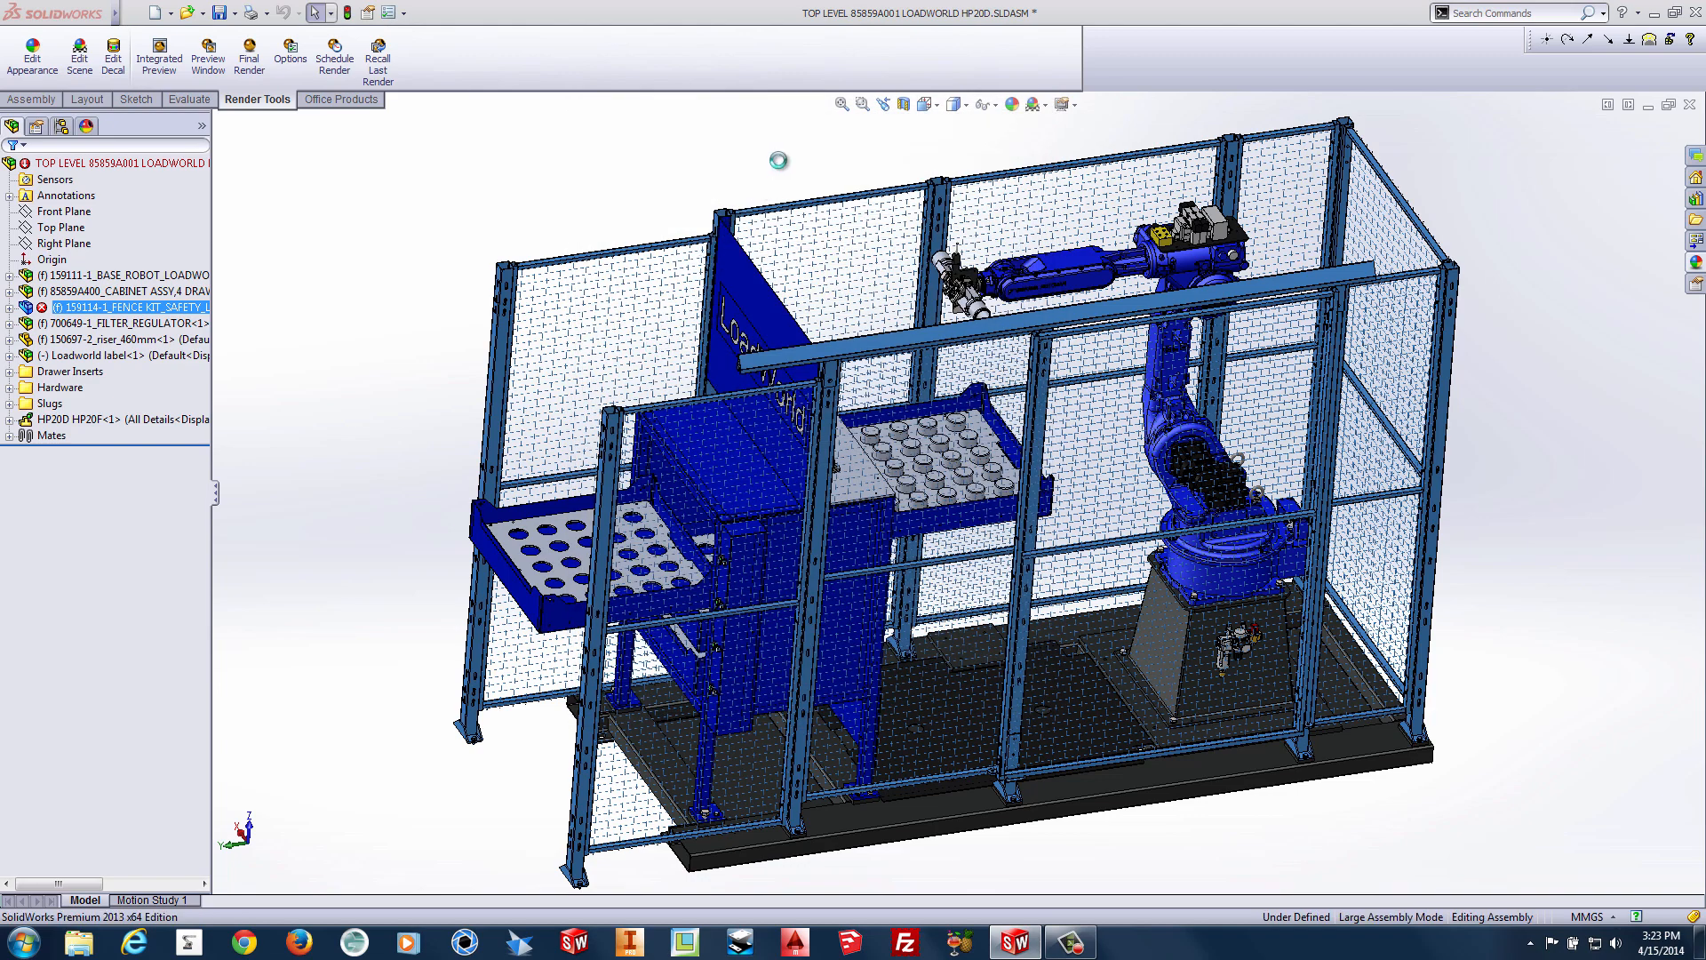
Step: Suppress the FILTER_REGULATOR component
left_click(124, 325)
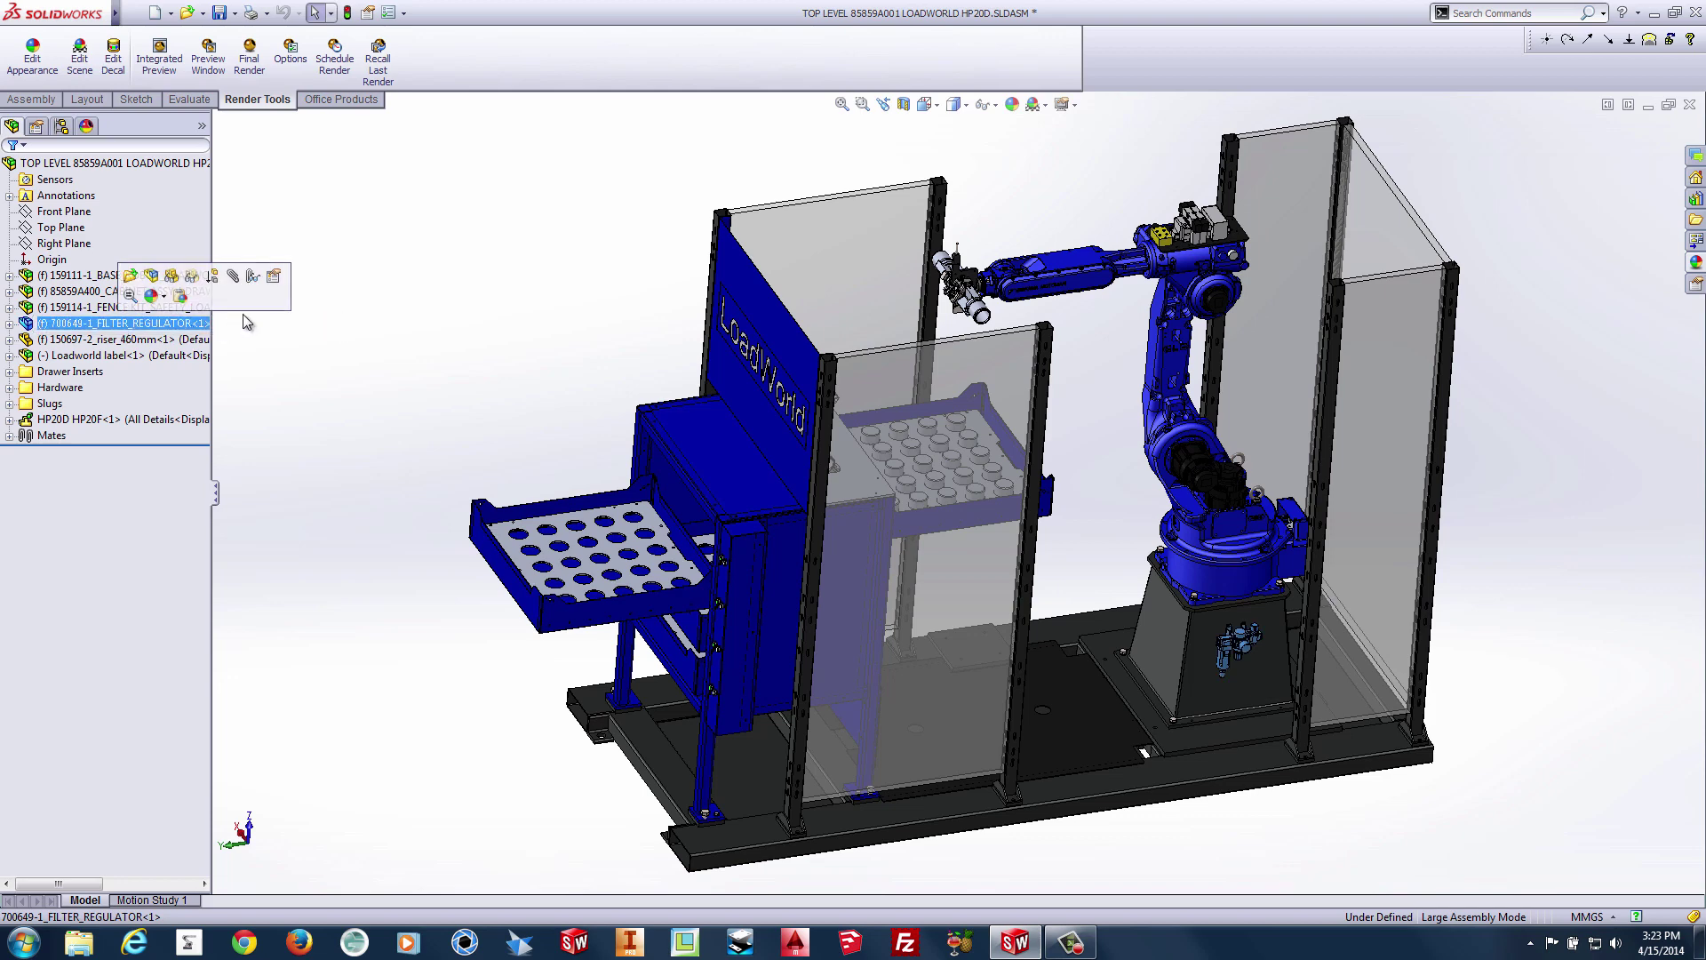
left_click(218, 276)
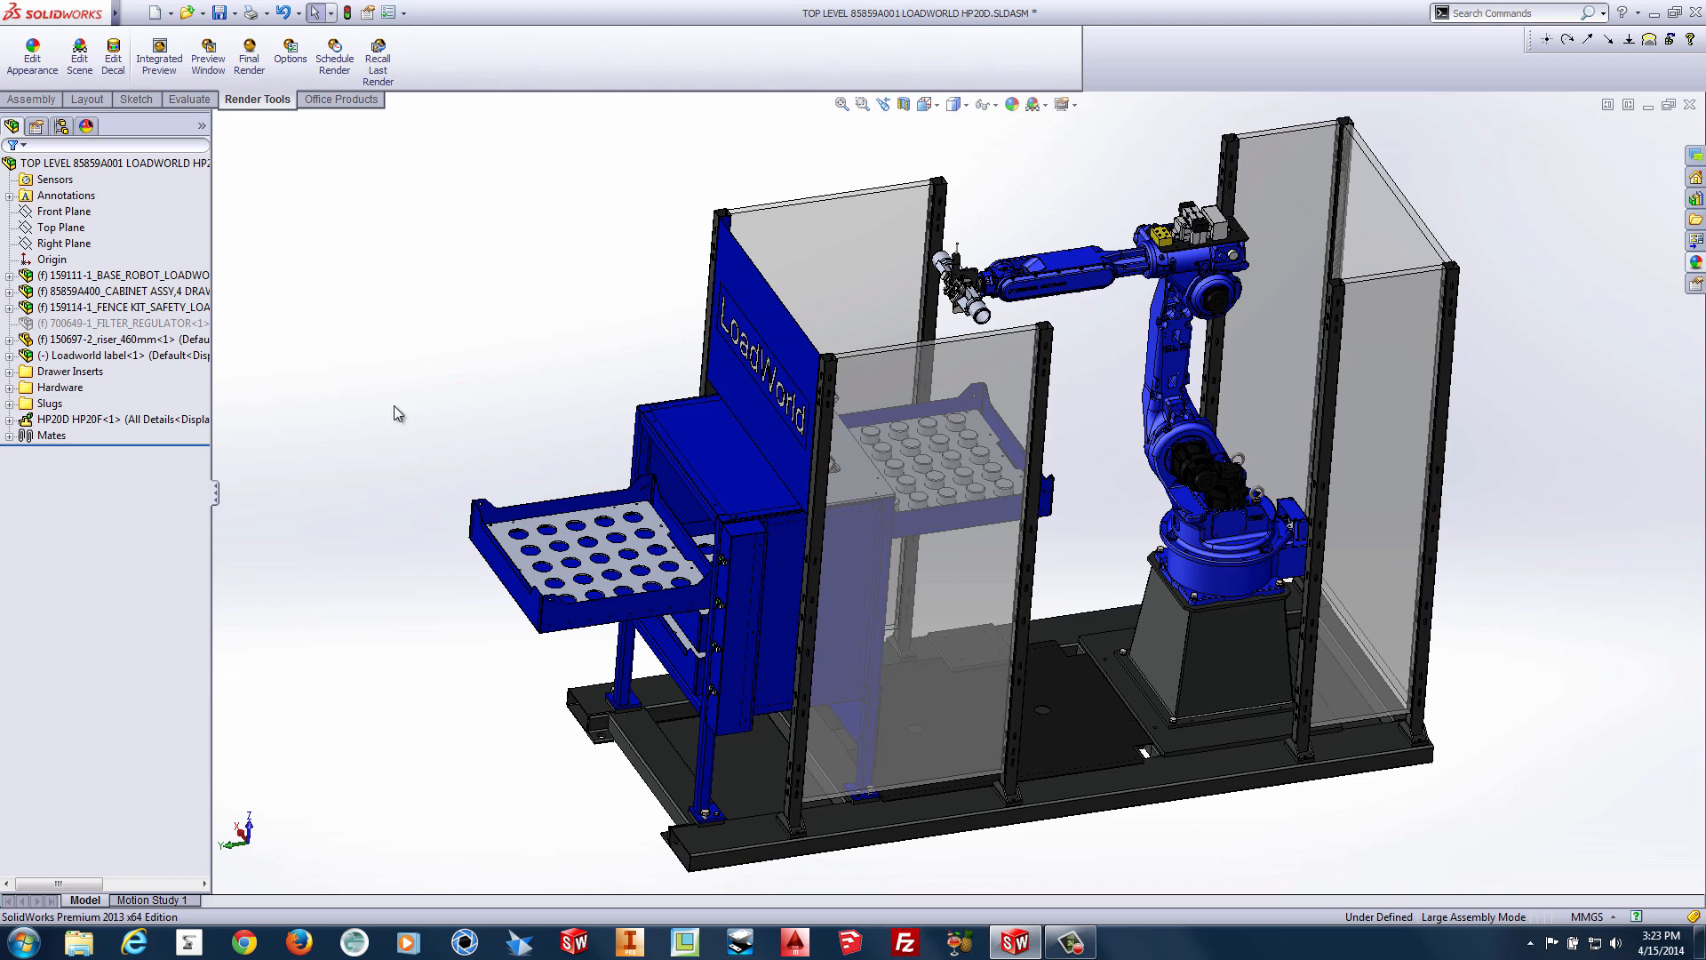
Step: Set the Loadworld label component to its 'simplify' configuration, dropping the logo
left_click(123, 357)
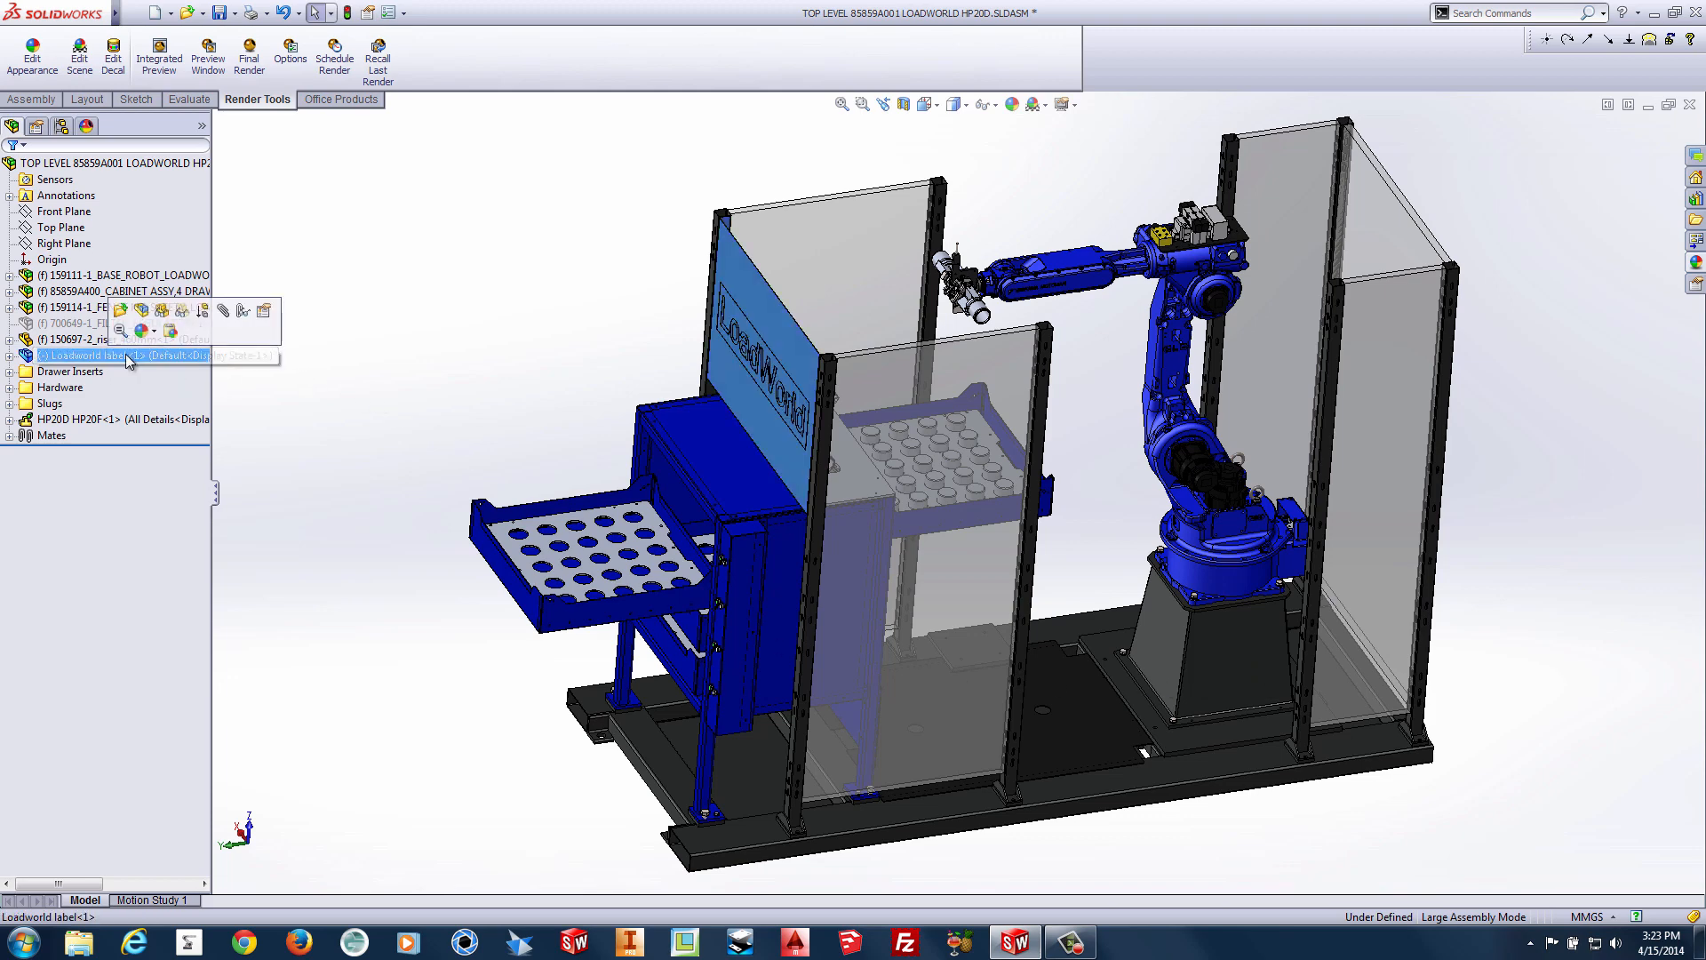
left_click(265, 314)
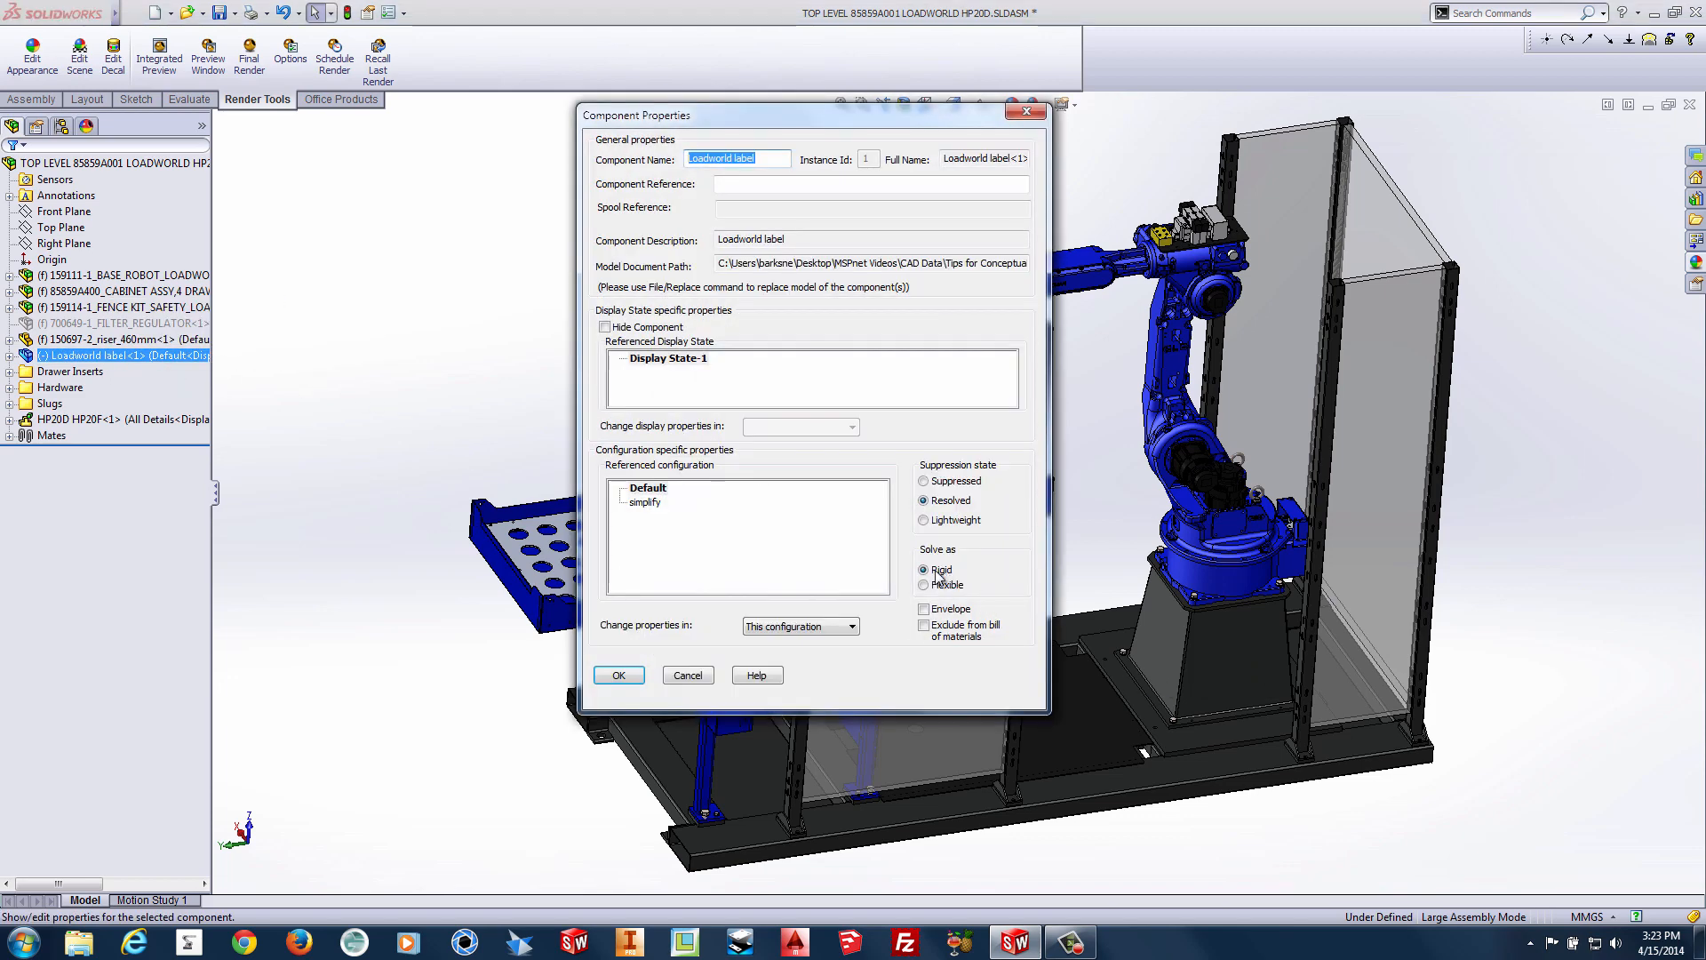
left_click(623, 676)
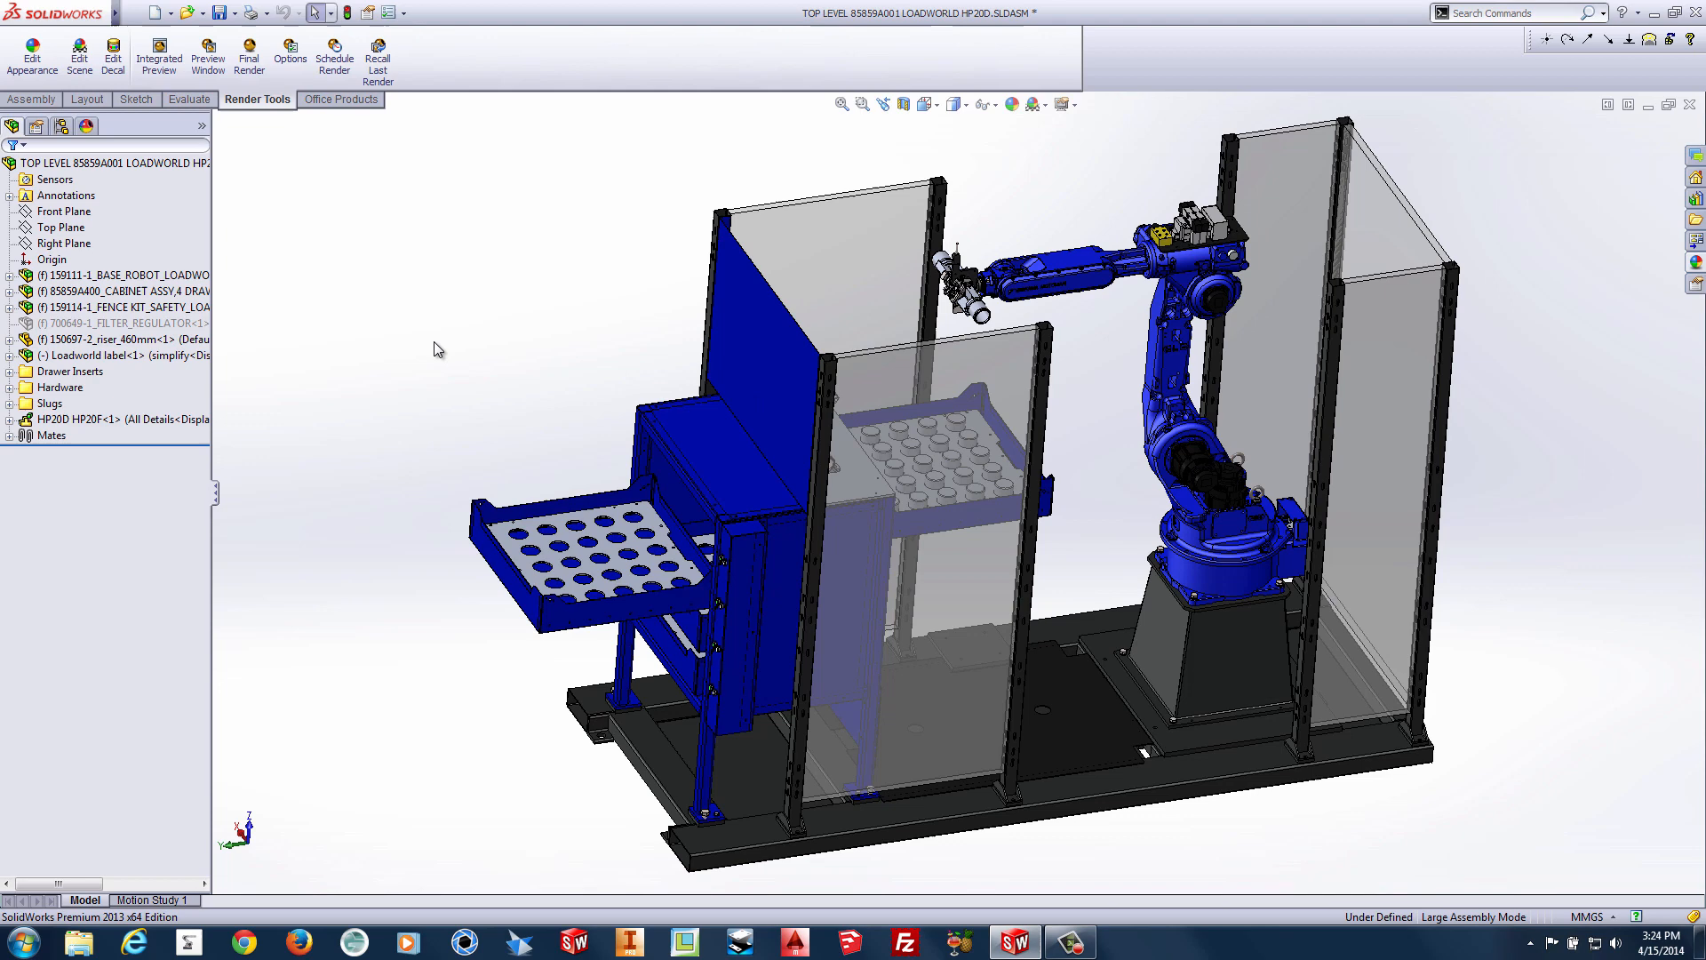
Step: Suppress the Drawer Inserts, Hardware and Slugs folders together
left_click(69, 374)
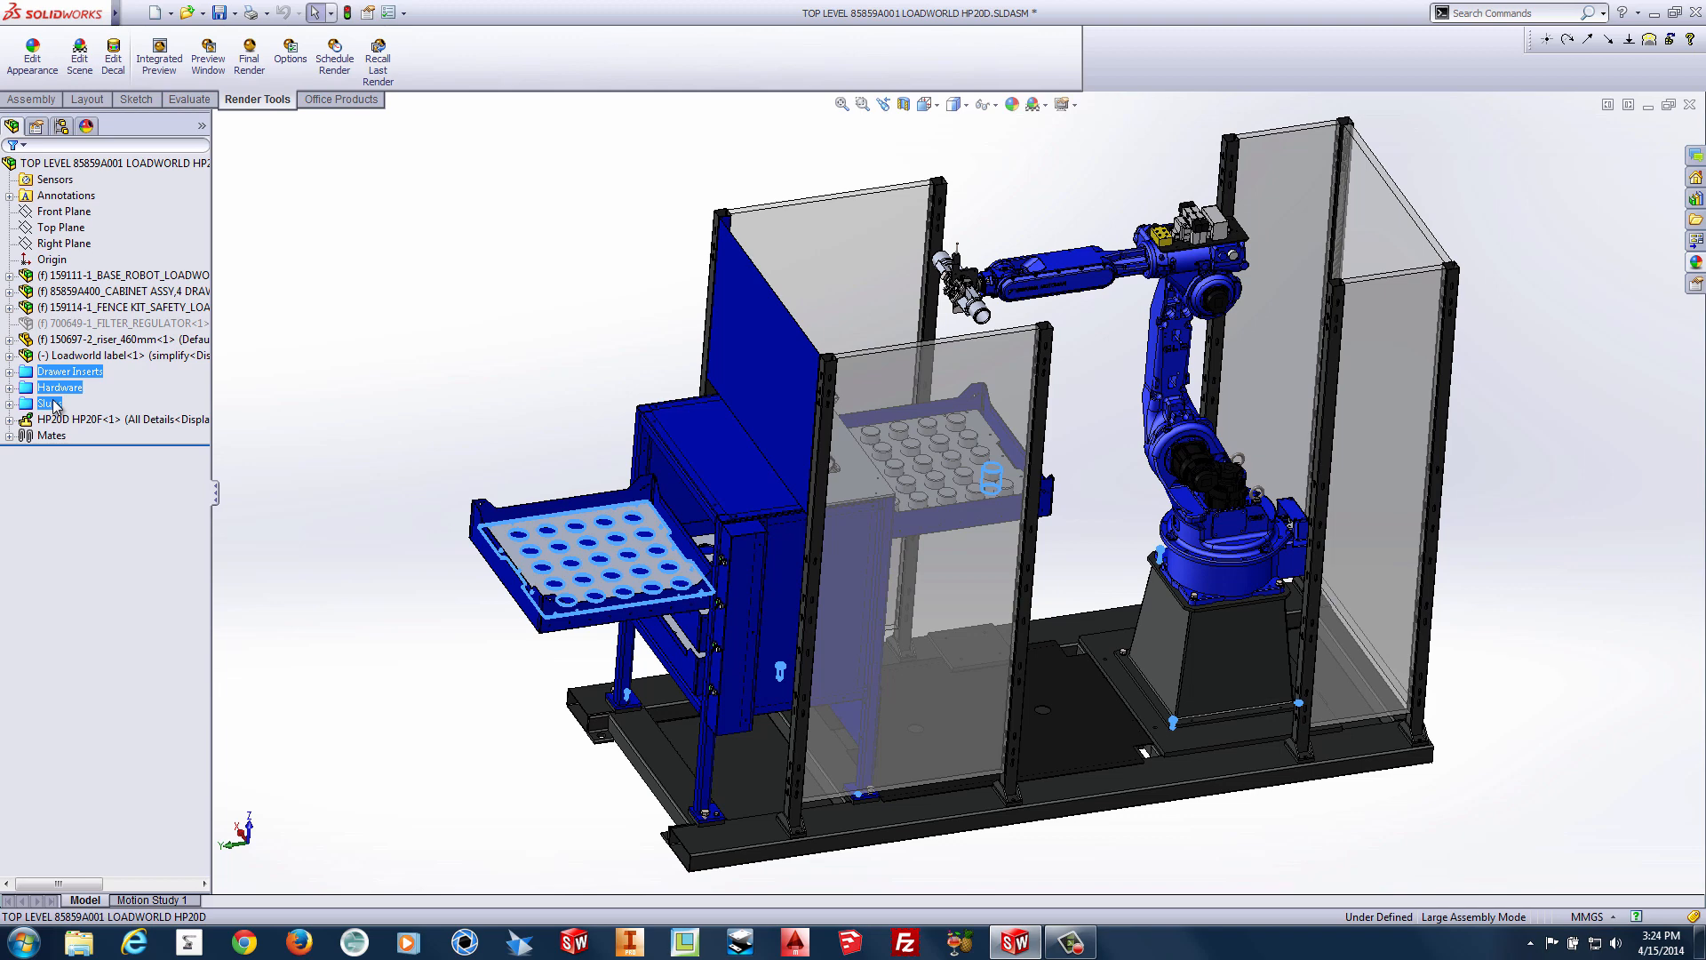
right_click(55, 405)
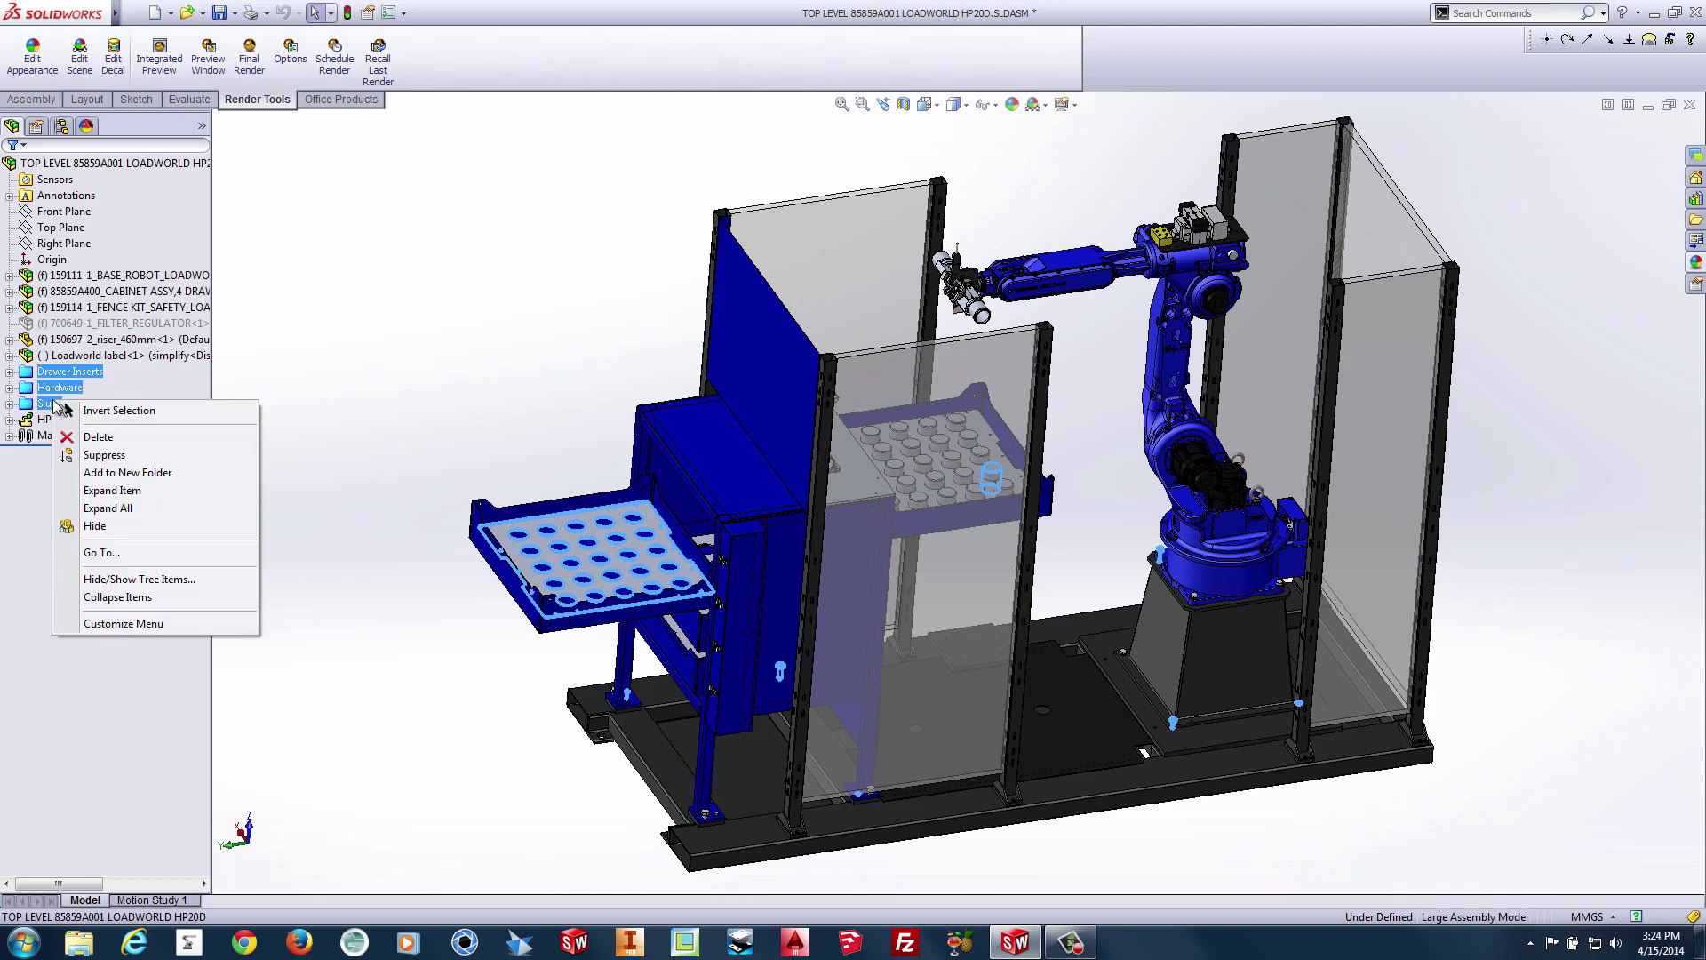
left_click(104, 456)
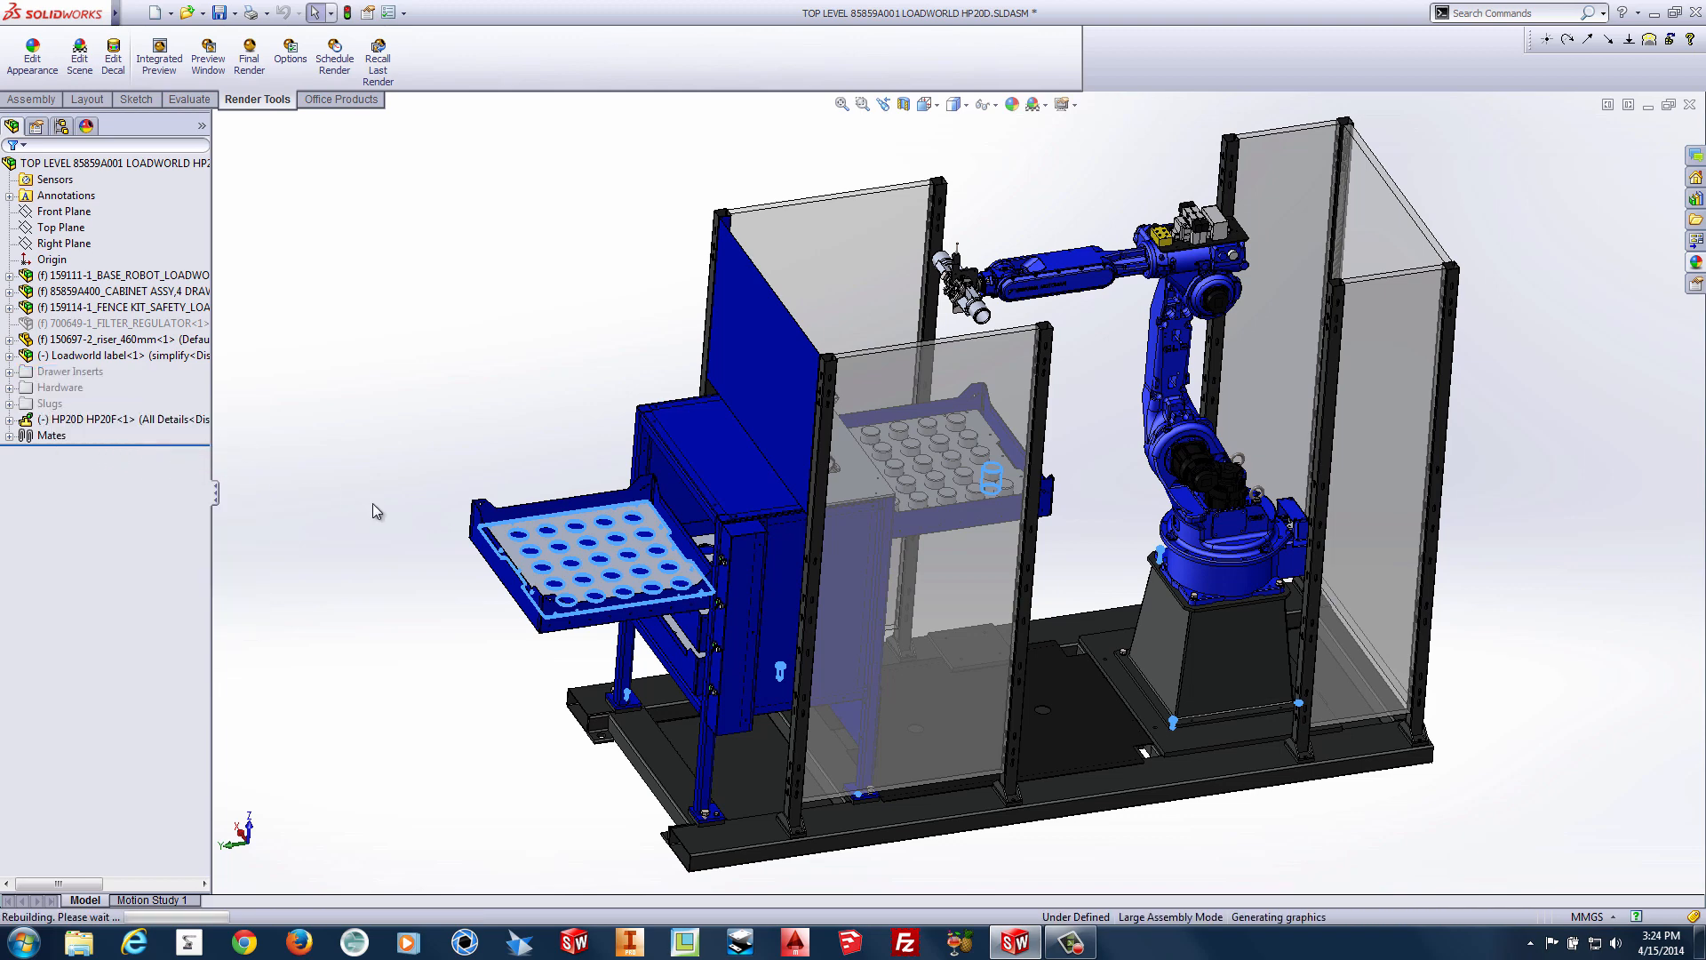
Step: Set the HP20D robot to its motosim 'simplify' configuration and fit the model to the view
left_click(168, 421)
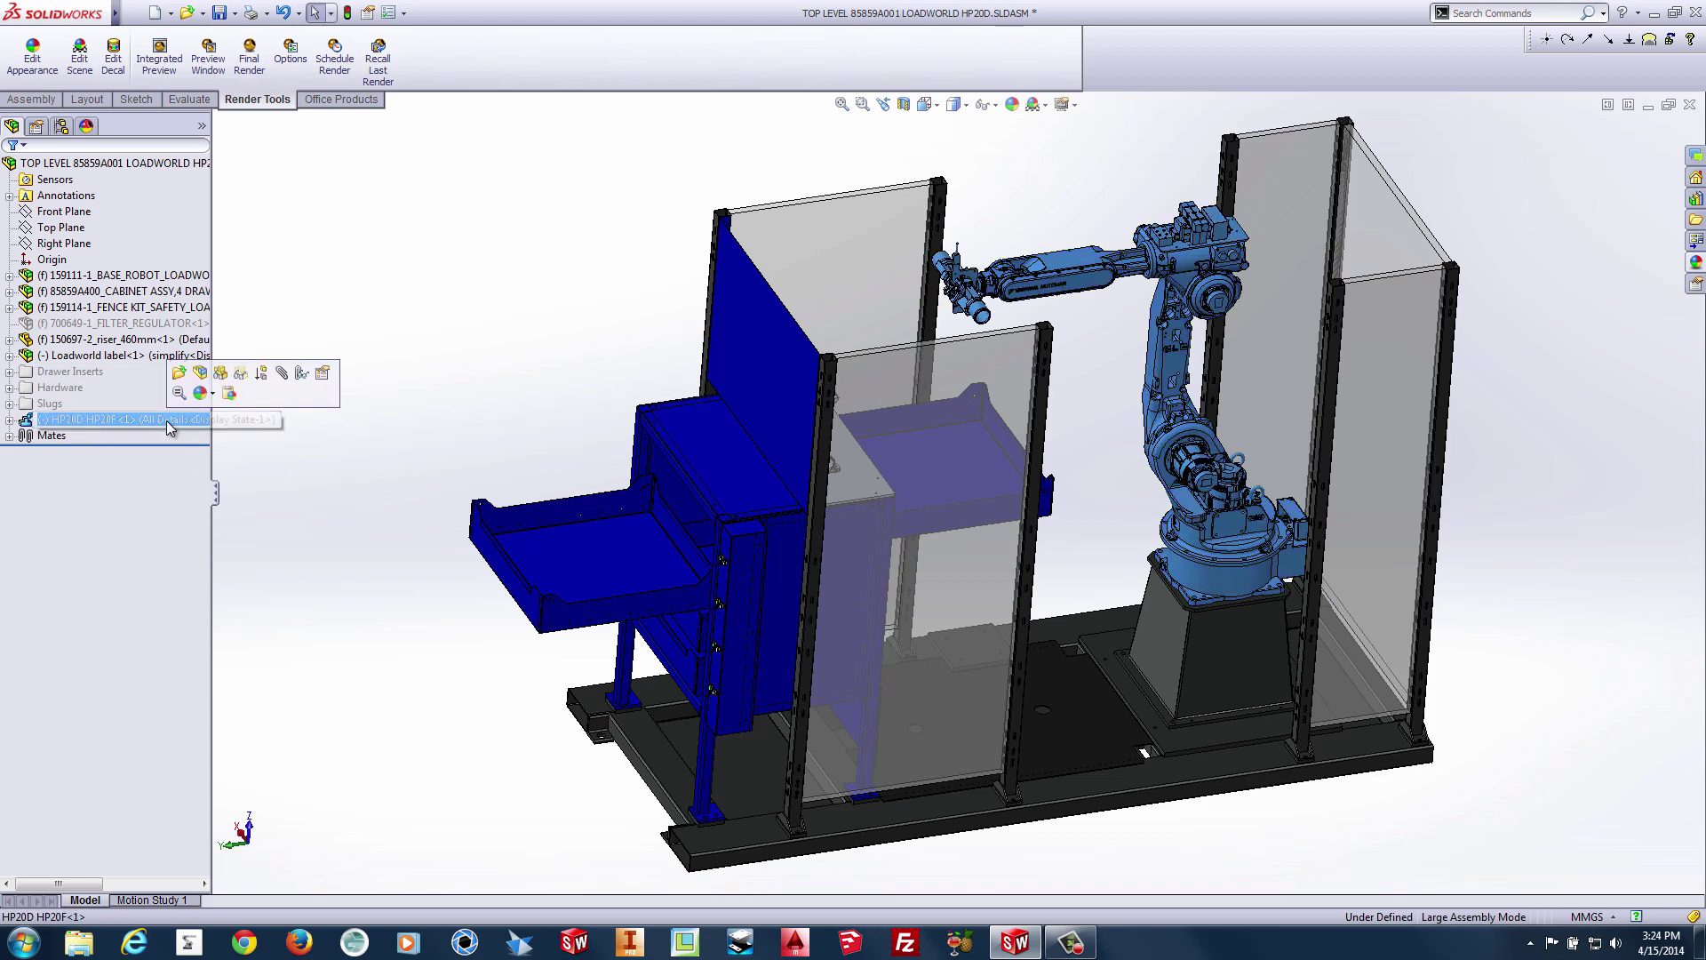
left_click(320, 378)
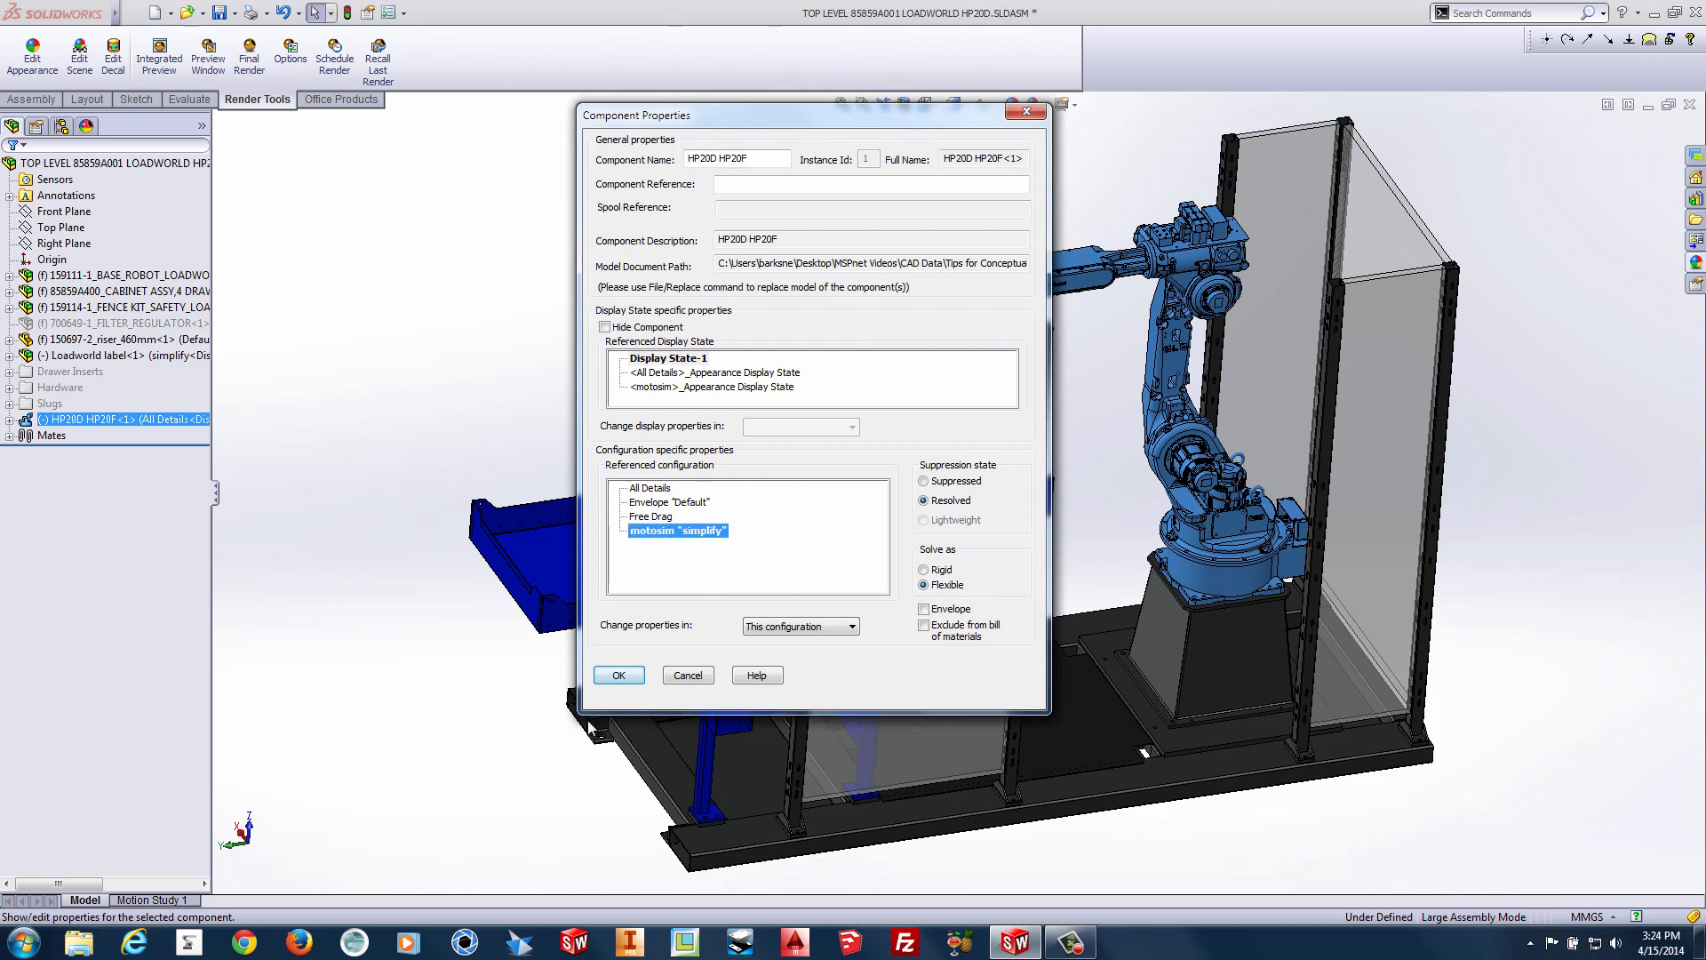
left_click(618, 677)
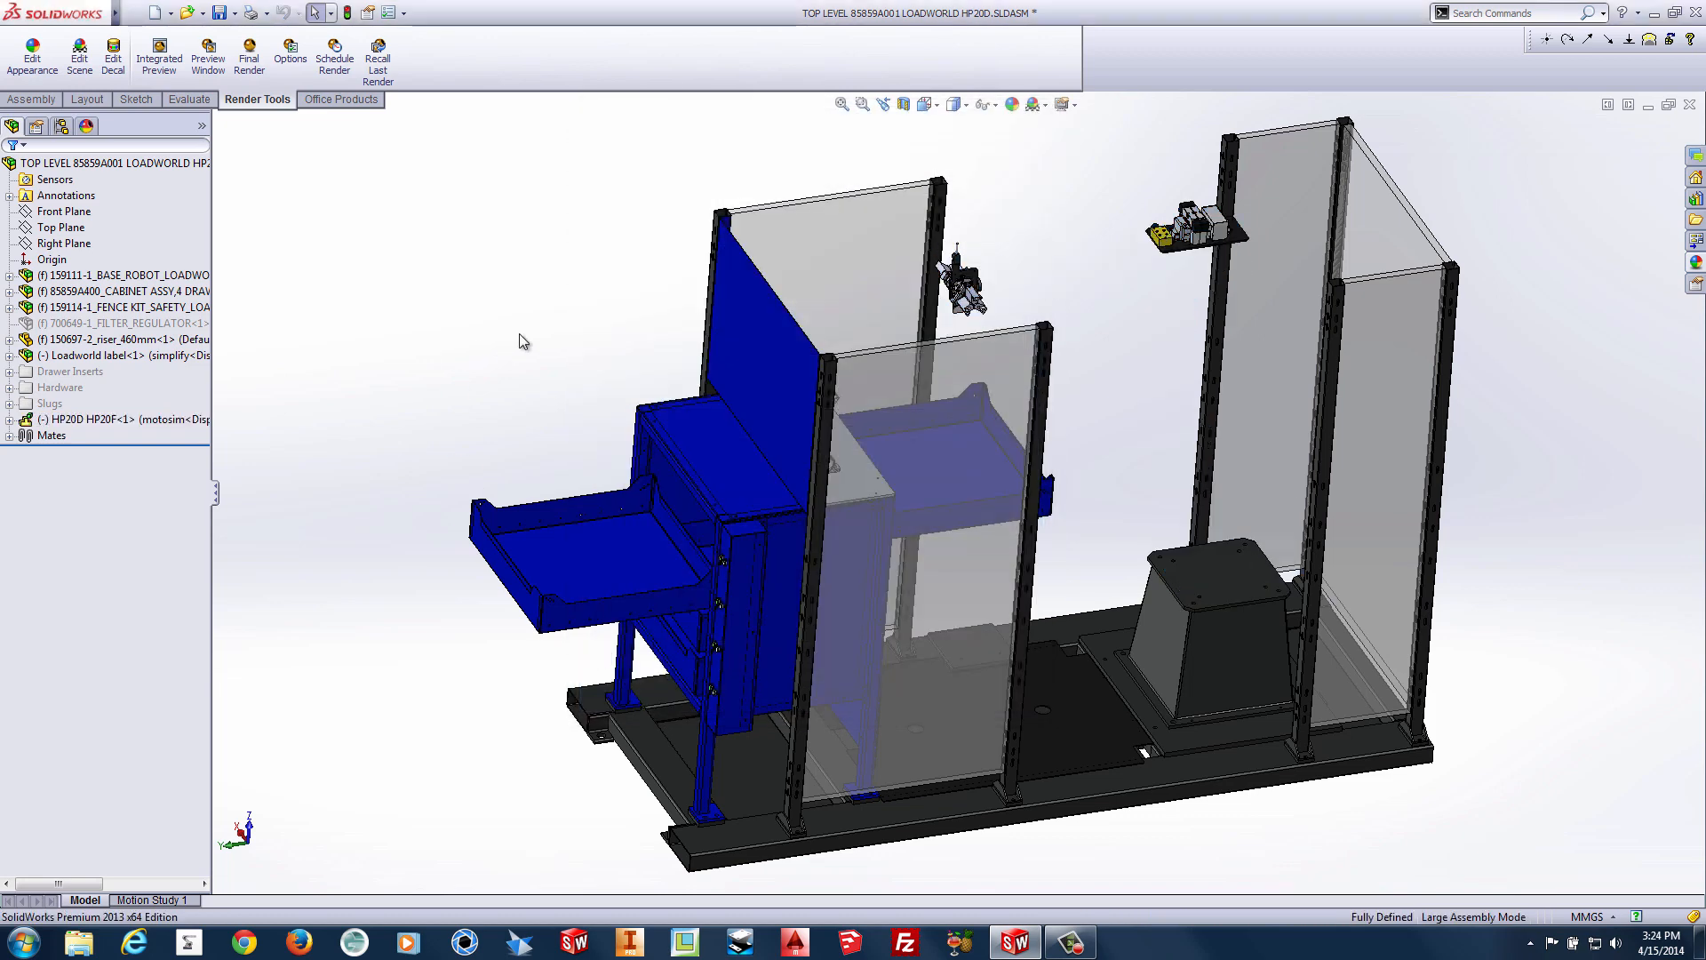
key("f")
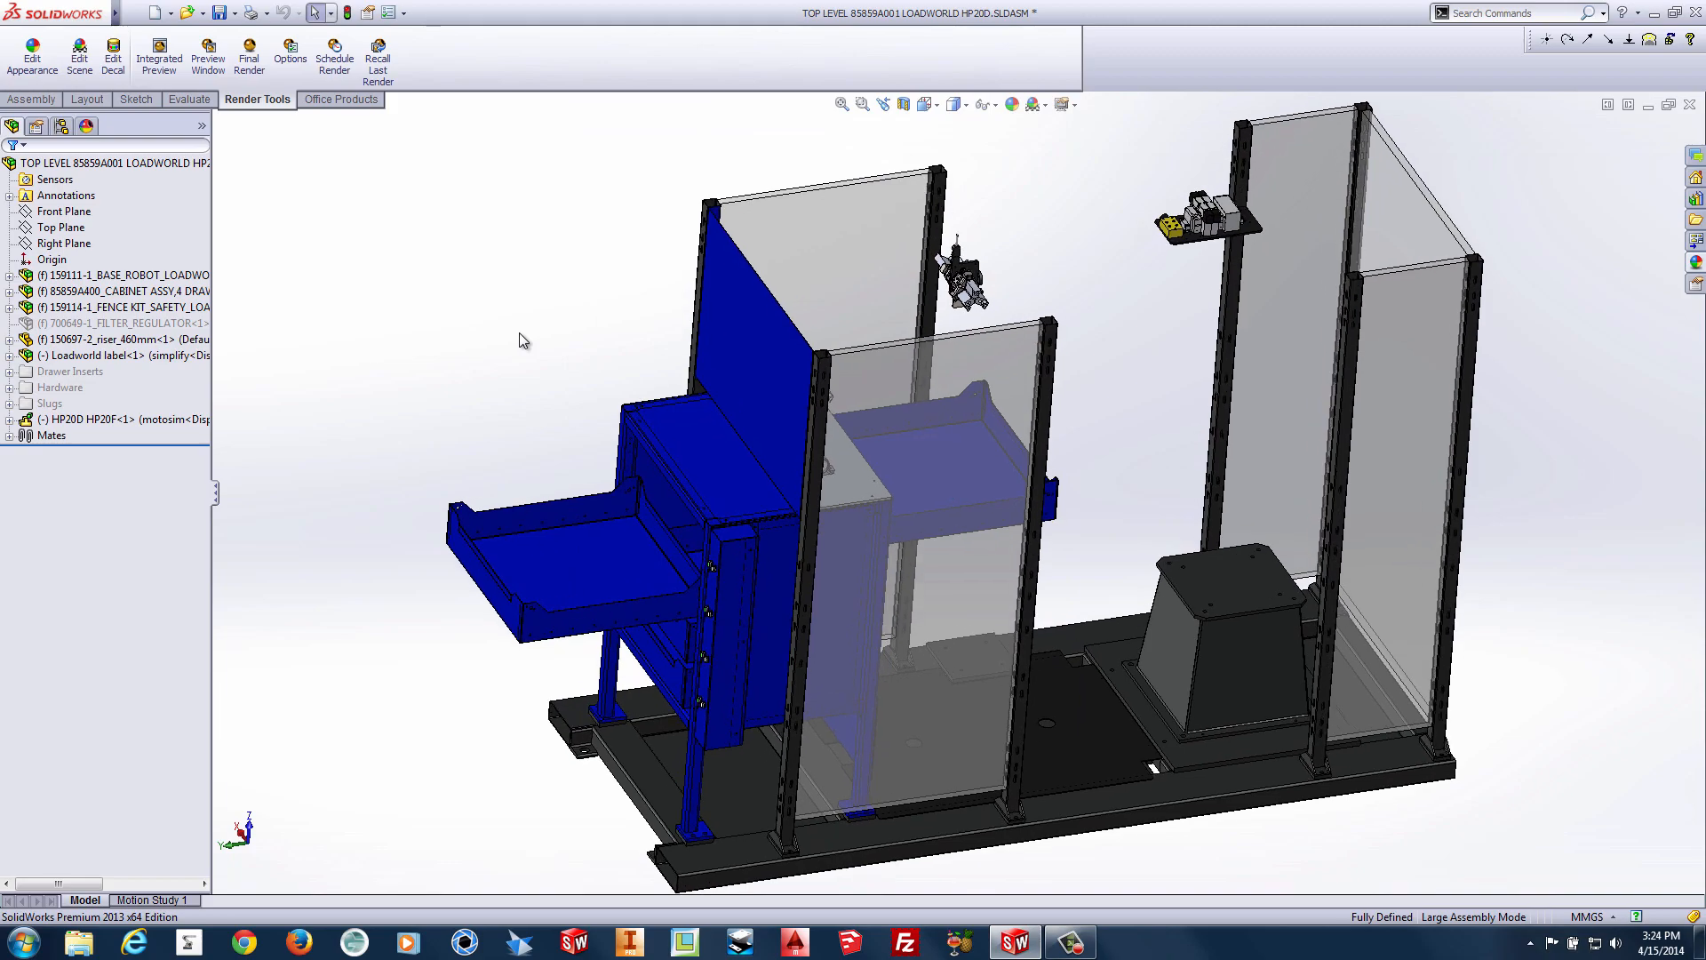